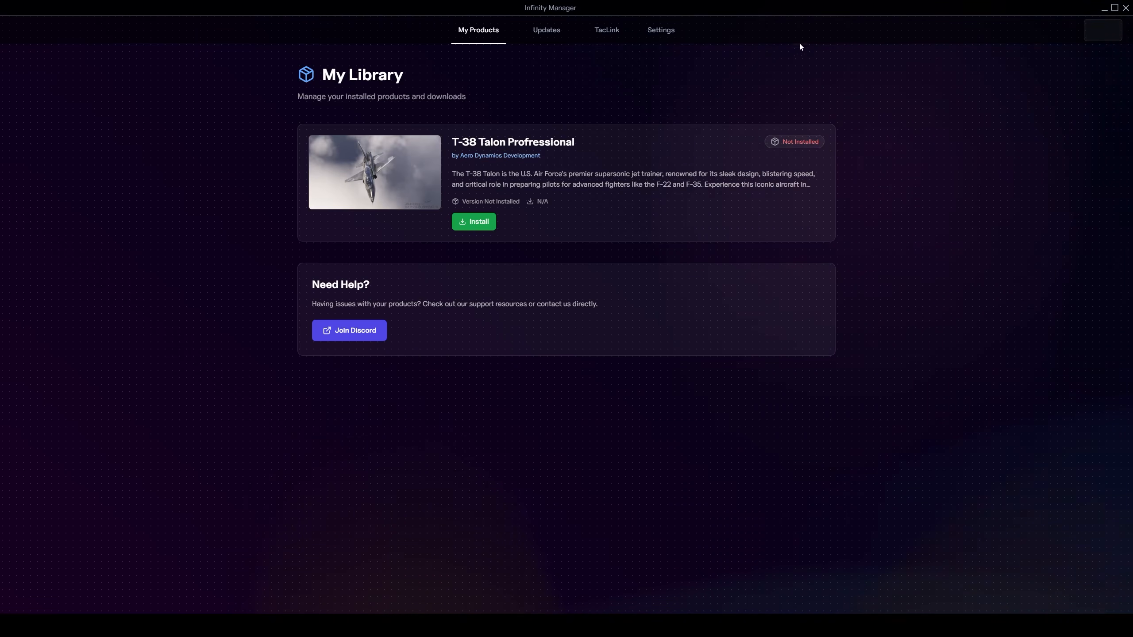
Step: Install the T-38 Talon Profressional, clear the completed download, and return to the product library
click(472, 223)
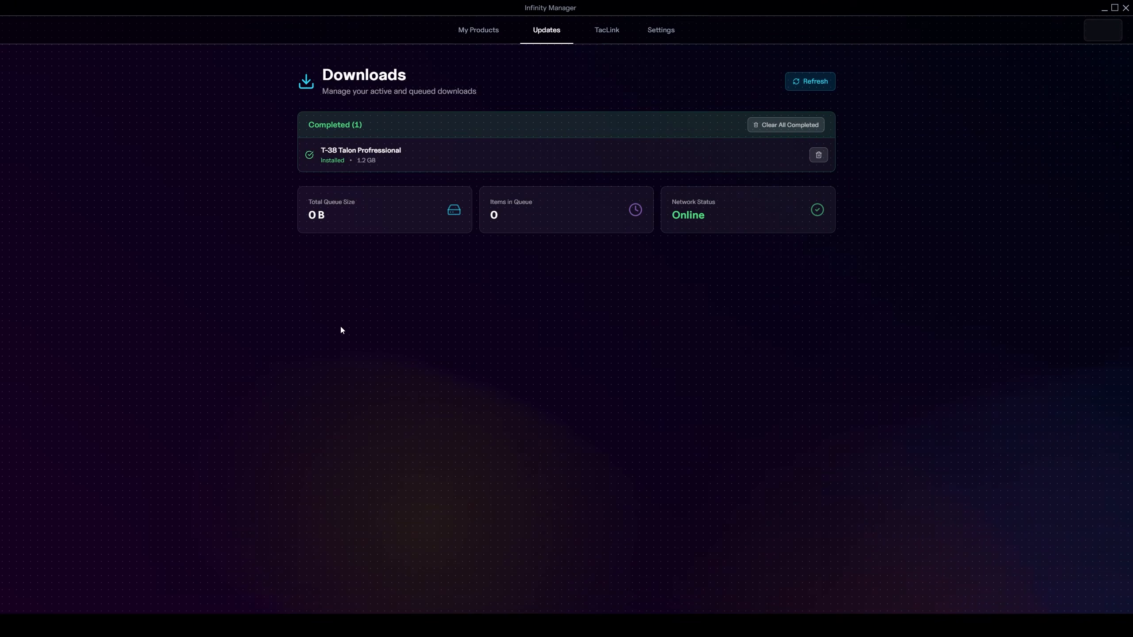
click(790, 125)
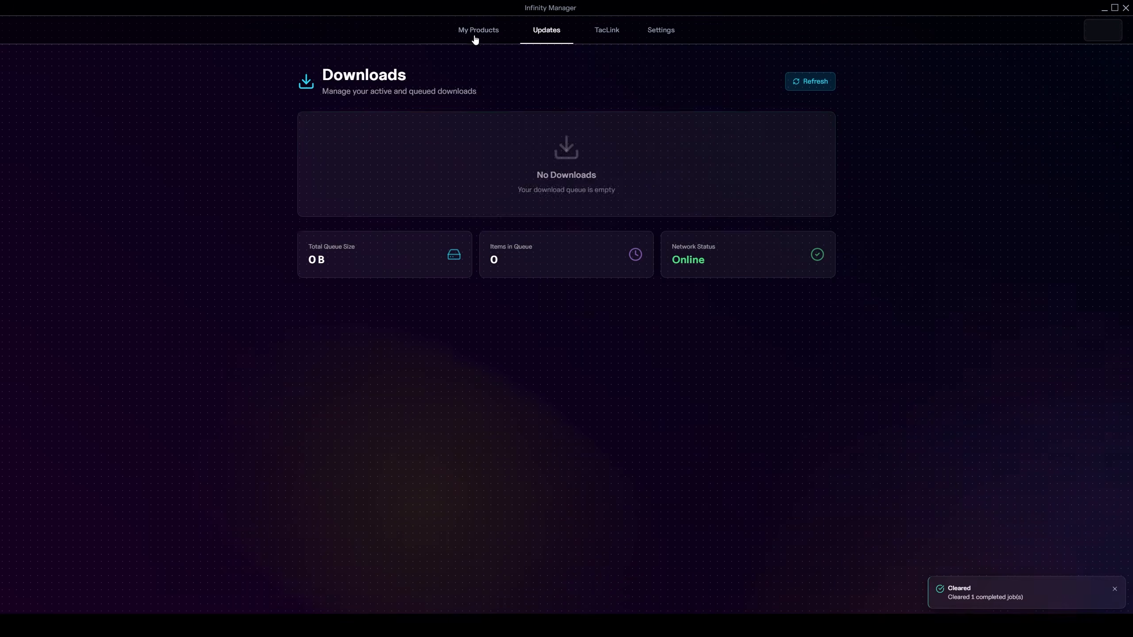
click(477, 31)
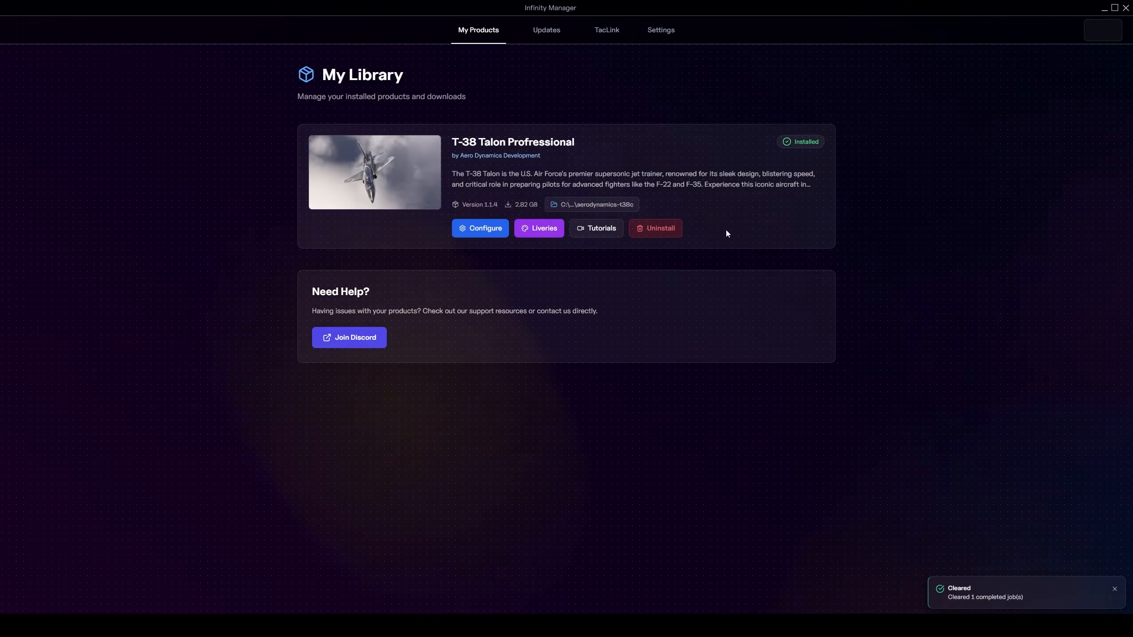
Step: Look through the livery packs offered for the T-38 Talon and return to the product library
click(540, 239)
scroll(474, 213, down, 6)
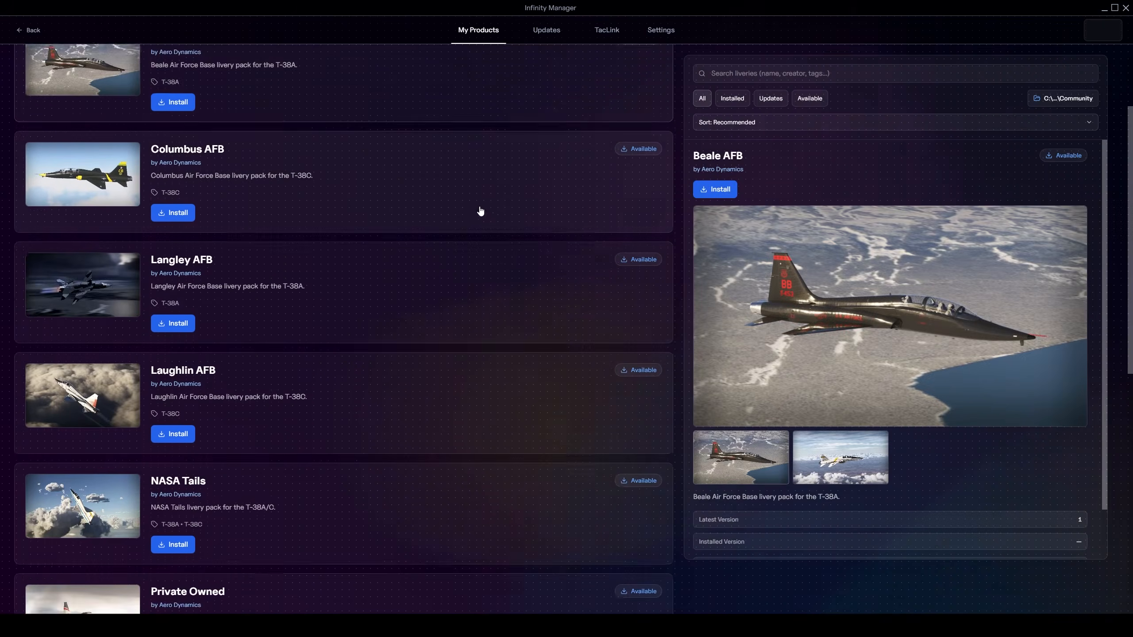
scroll(491, 204, down, 8)
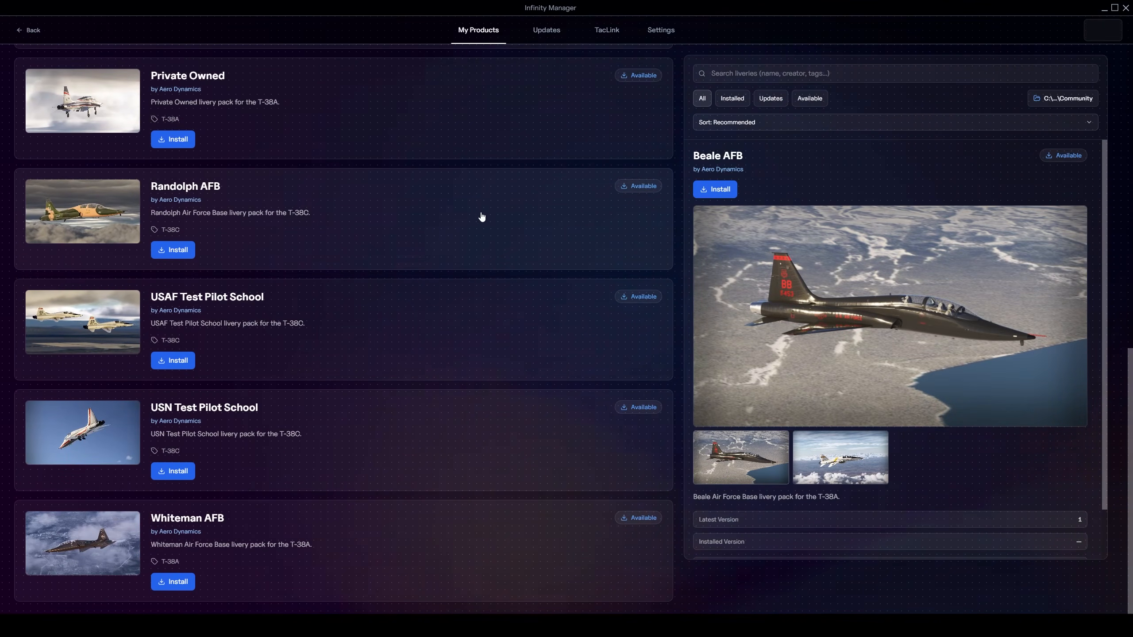
scroll(477, 239, up, 5)
scroll(472, 214, up, 4)
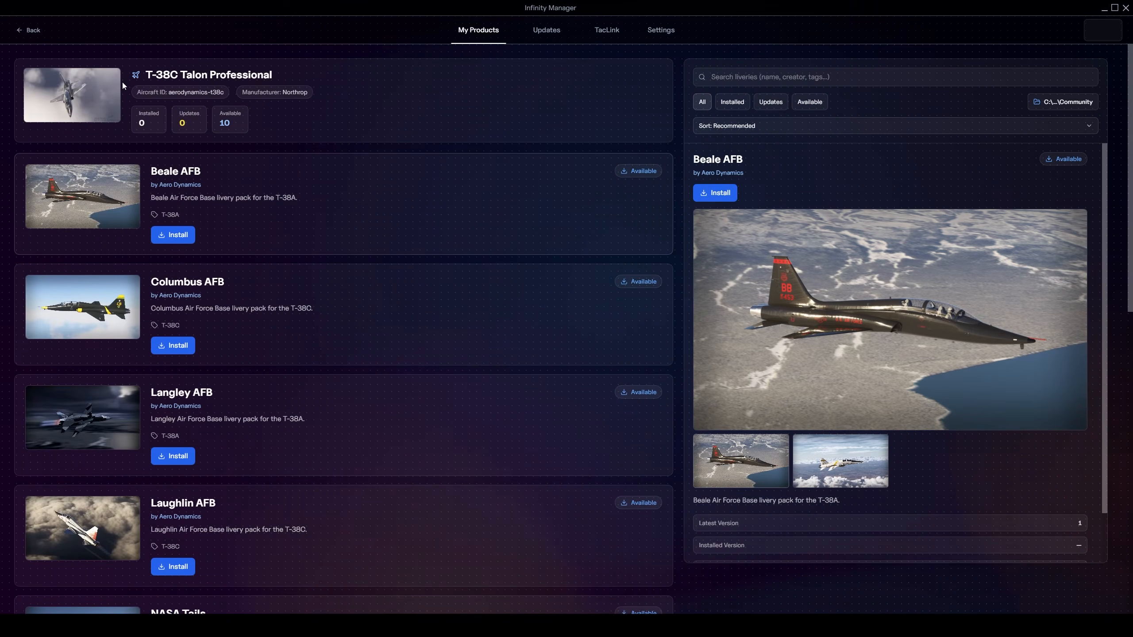
click(24, 33)
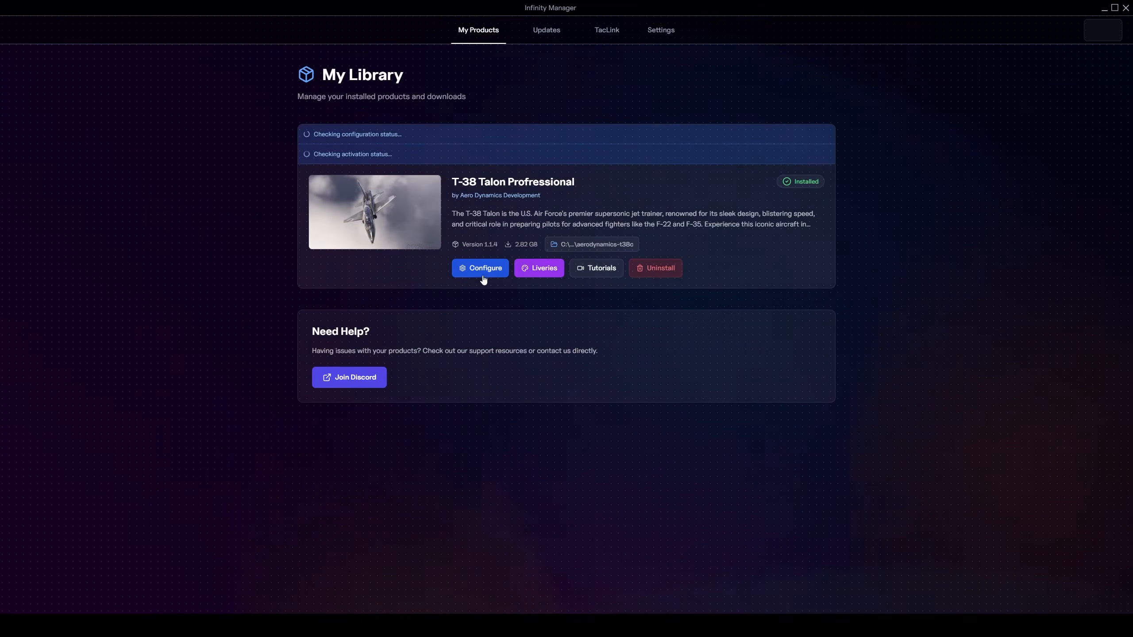
Step: Look at the T-38C Talon configuration manager and the TacLink Multiplayer page
click(480, 268)
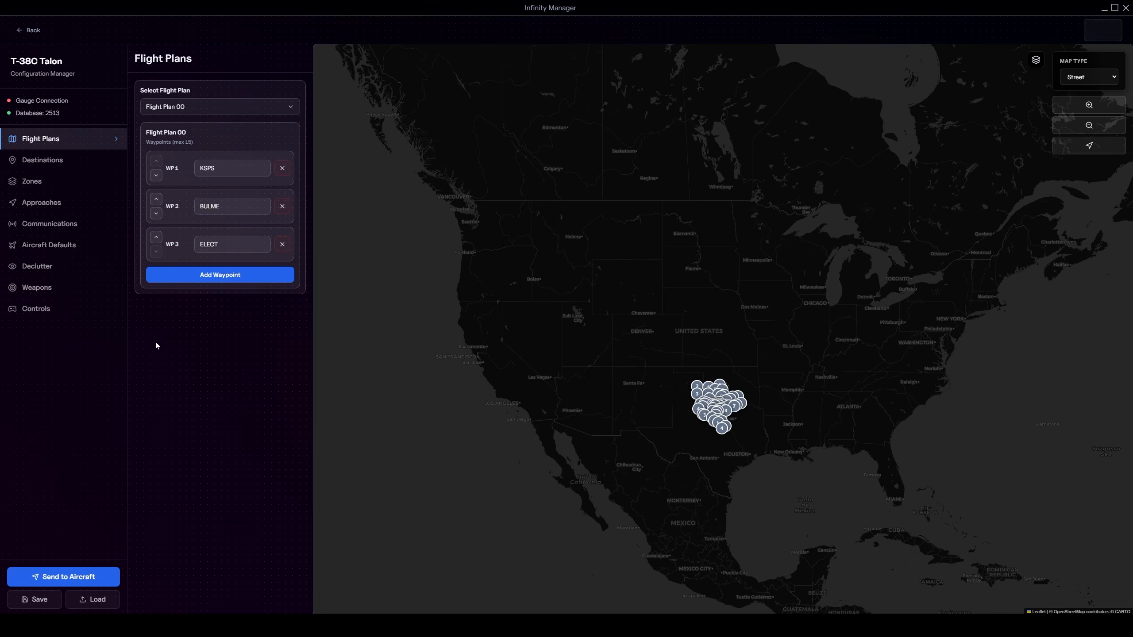
click(25, 31)
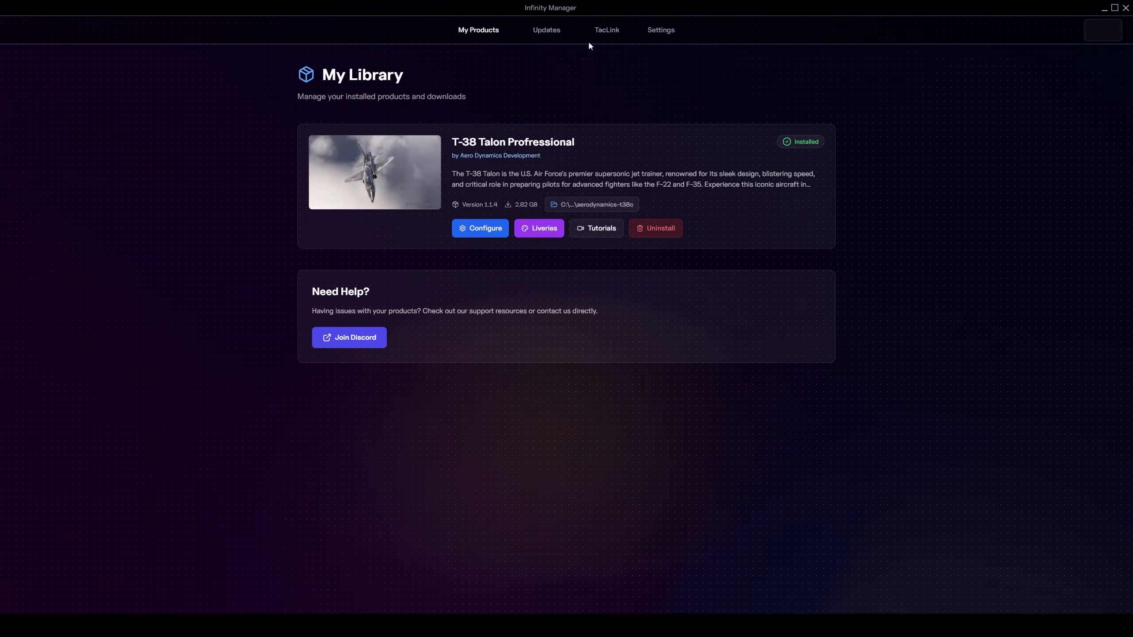
click(608, 35)
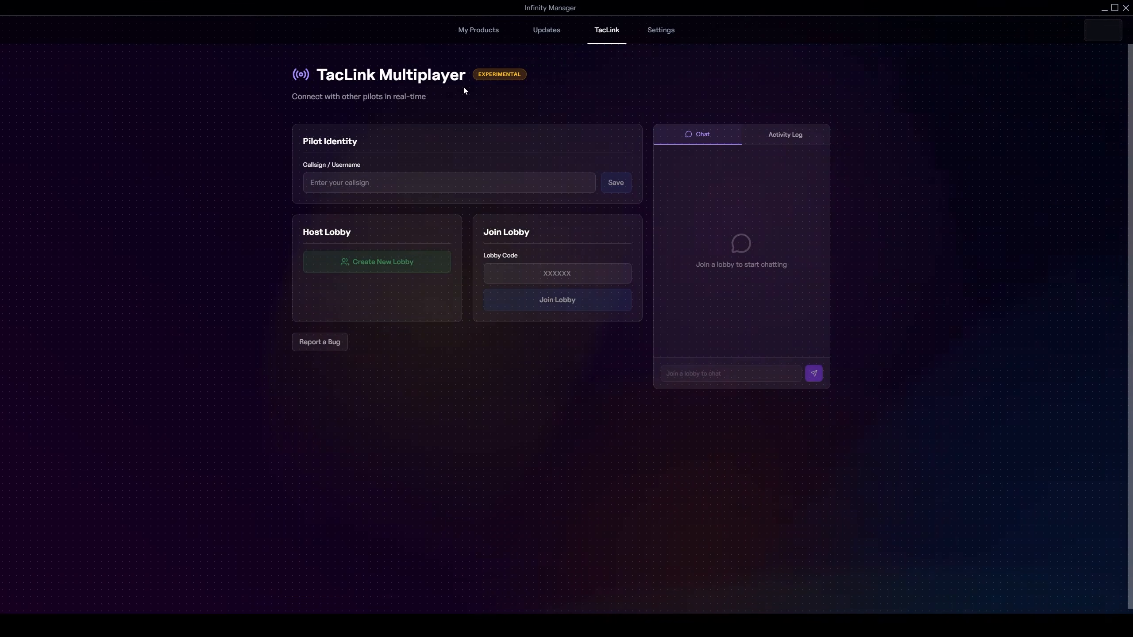
Step: Review the account and general settings, including theme, window close behavior, application directory and install directories
click(661, 30)
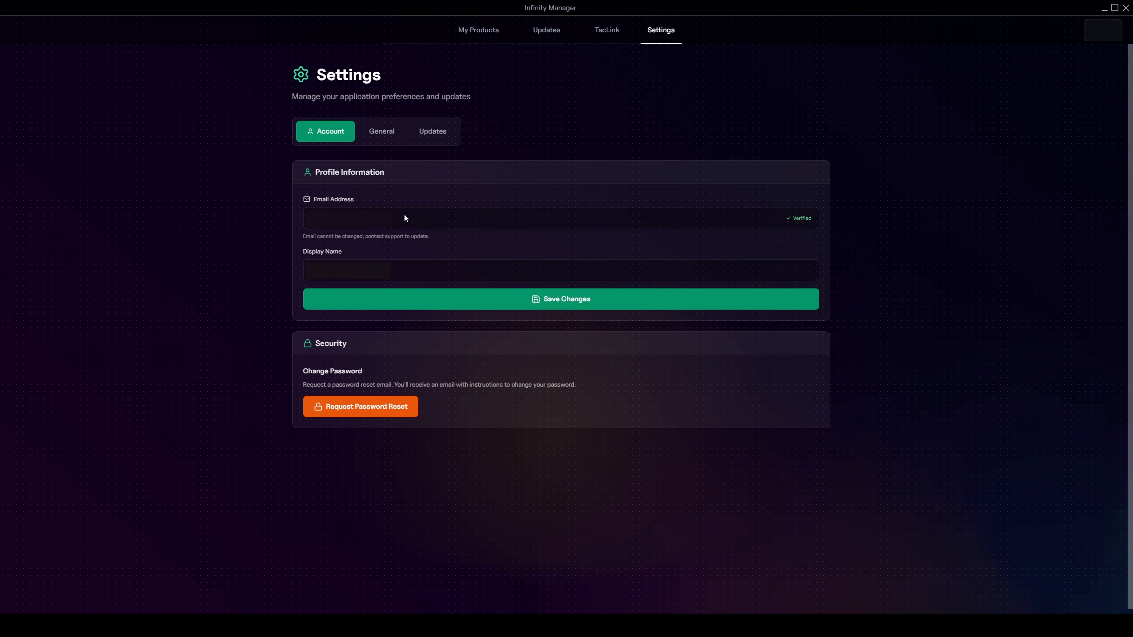
click(382, 135)
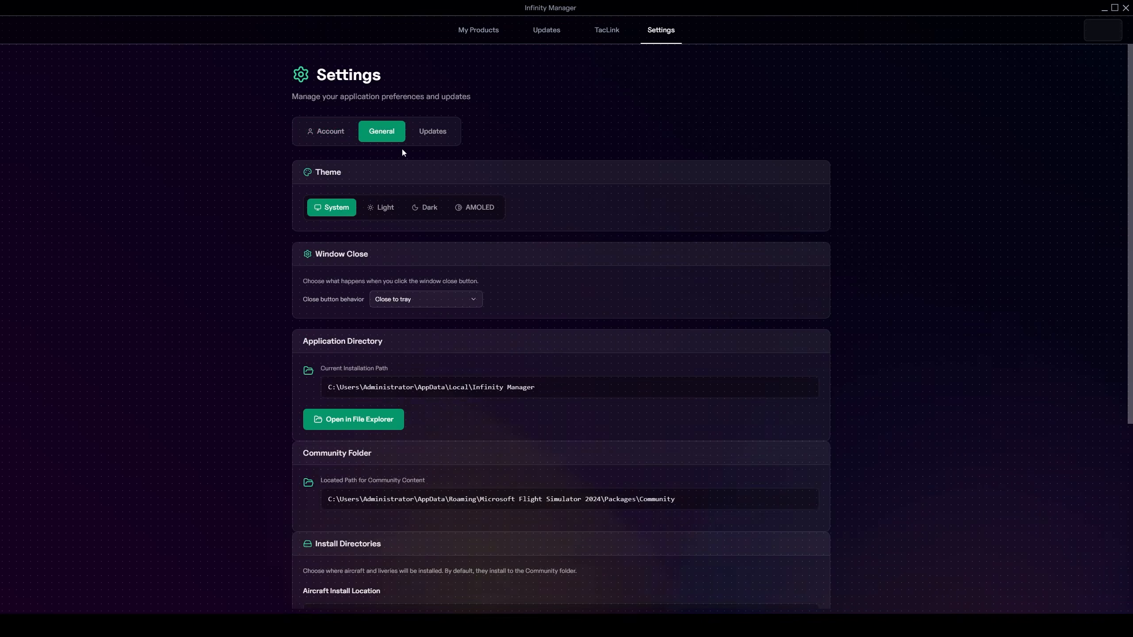
scroll(410, 154, down, 1)
scroll(412, 159, down, 1)
scroll(414, 162, up, 1)
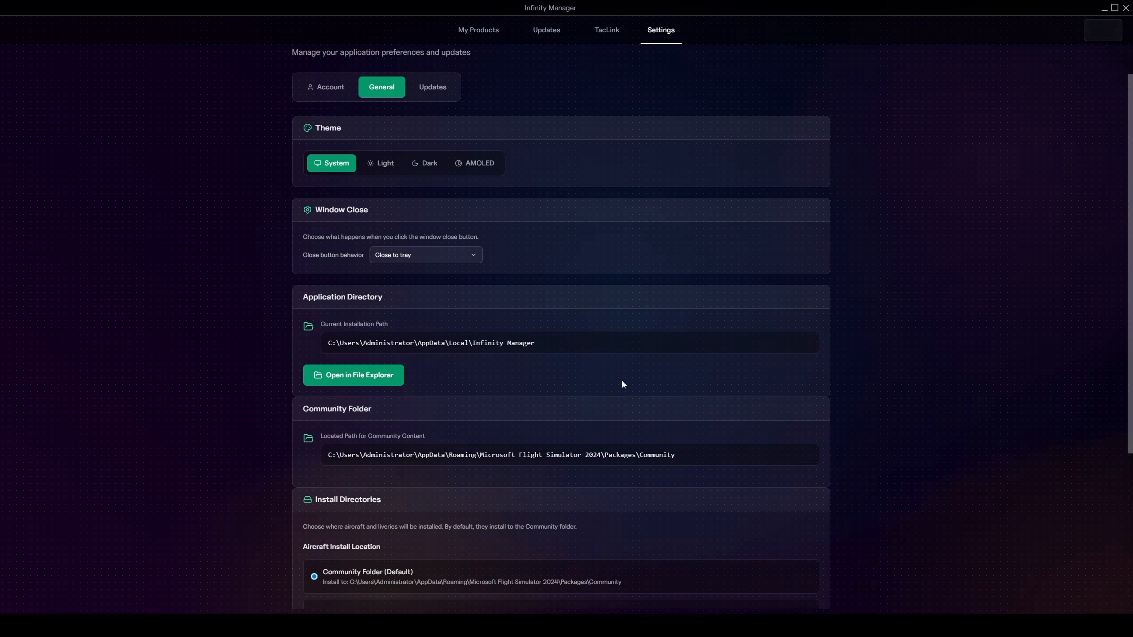
scroll(623, 384, down, 3)
Step: Check for application updates and dismiss the resulting notification
click(431, 133)
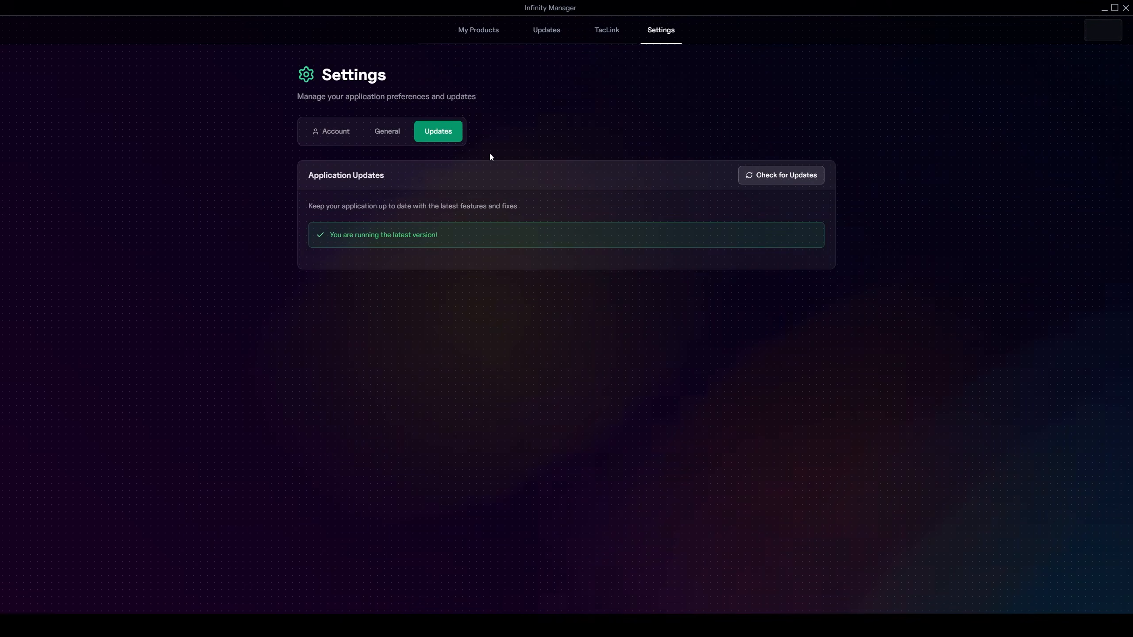
click(749, 181)
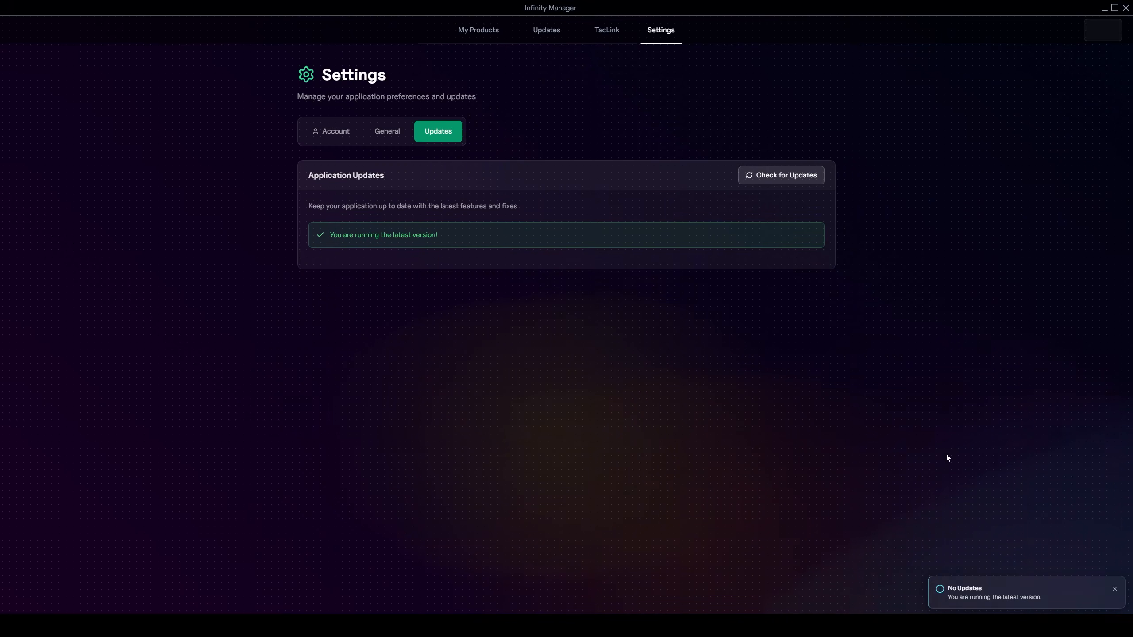
click(1114, 589)
Step: Open the T-38 Talon configuration from the product library, showing its flight plans and map
click(484, 35)
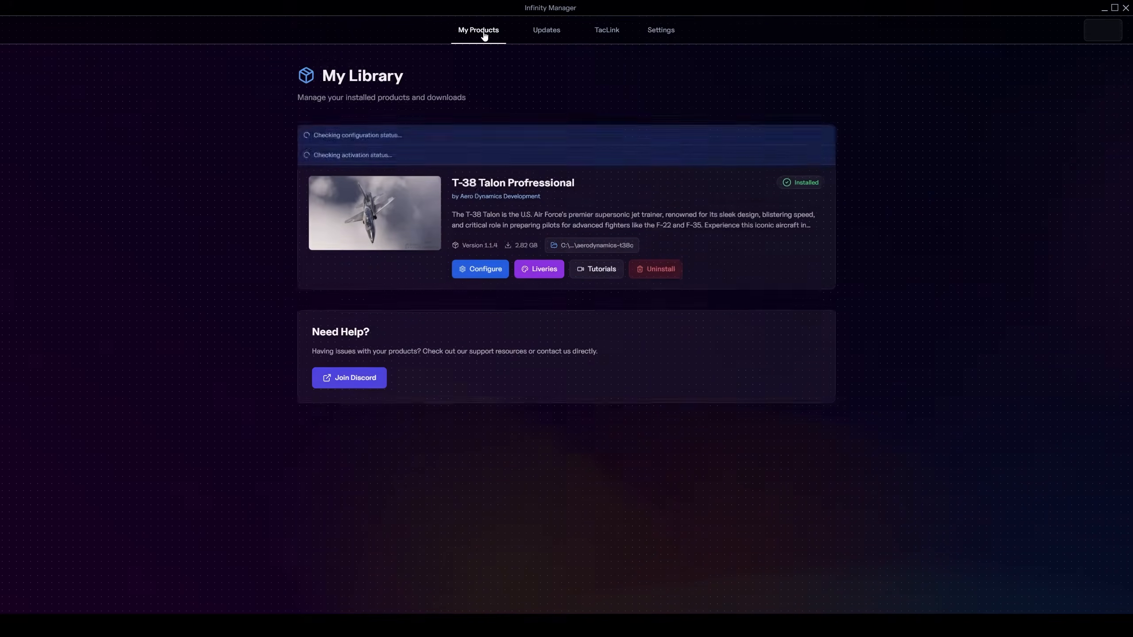
click(479, 229)
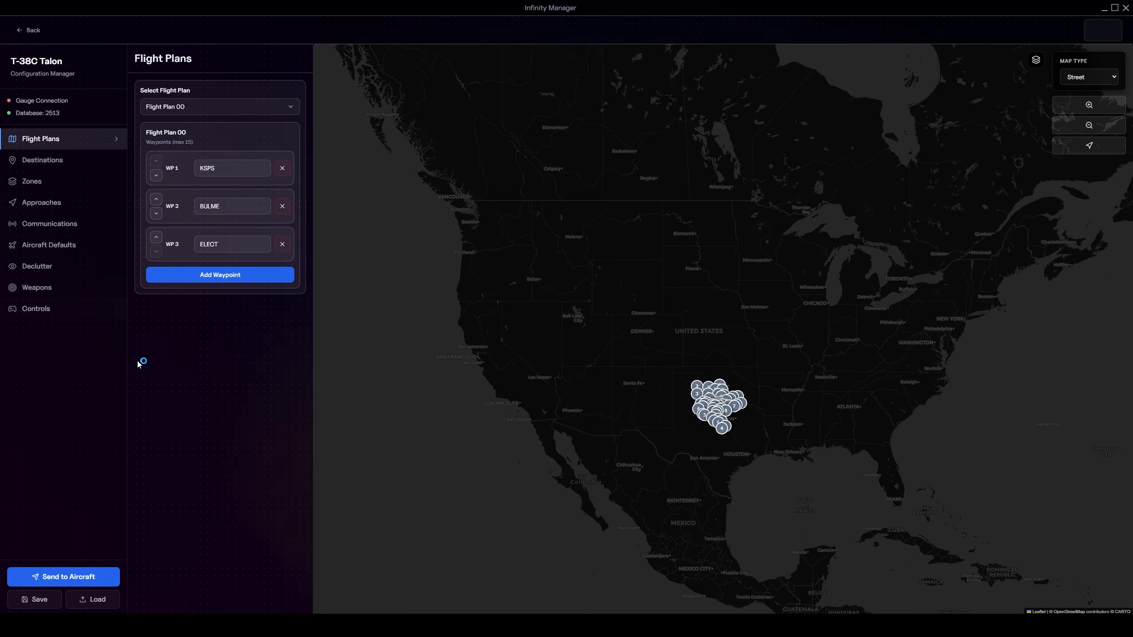
scroll(714, 423, up, 1)
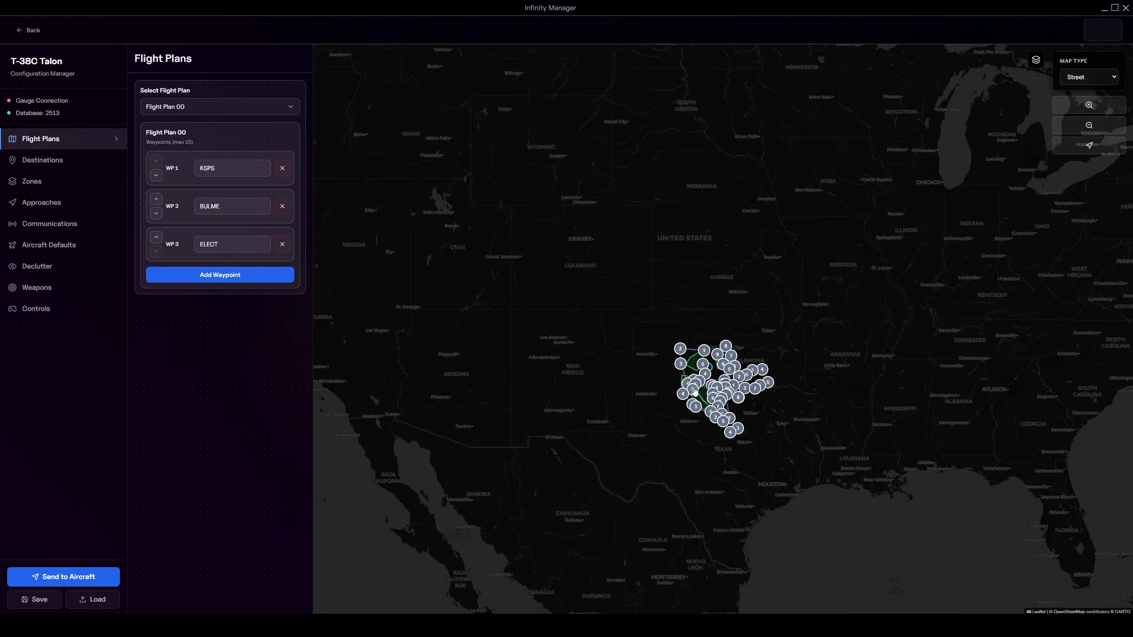
scroll(712, 388, down, 1)
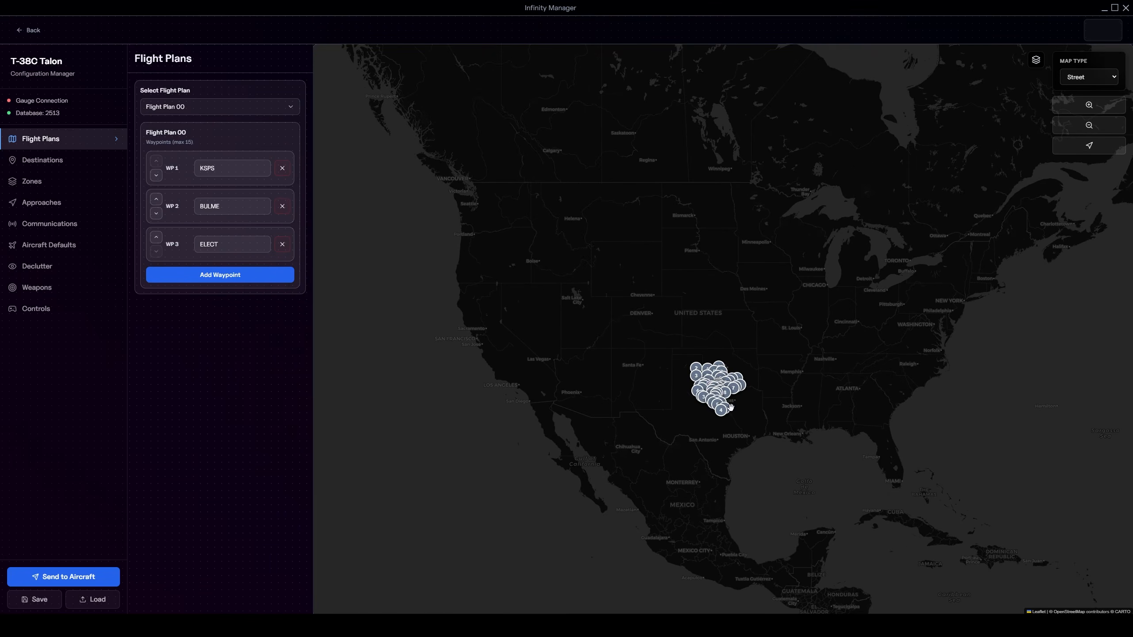
scroll(732, 413, up, 2)
Step: Examine the list of flight plans and the routes and zones on the map, keeping Flight Plan 00 selected
click(210, 107)
scroll(229, 140, down, 1)
scroll(207, 147, up, 2)
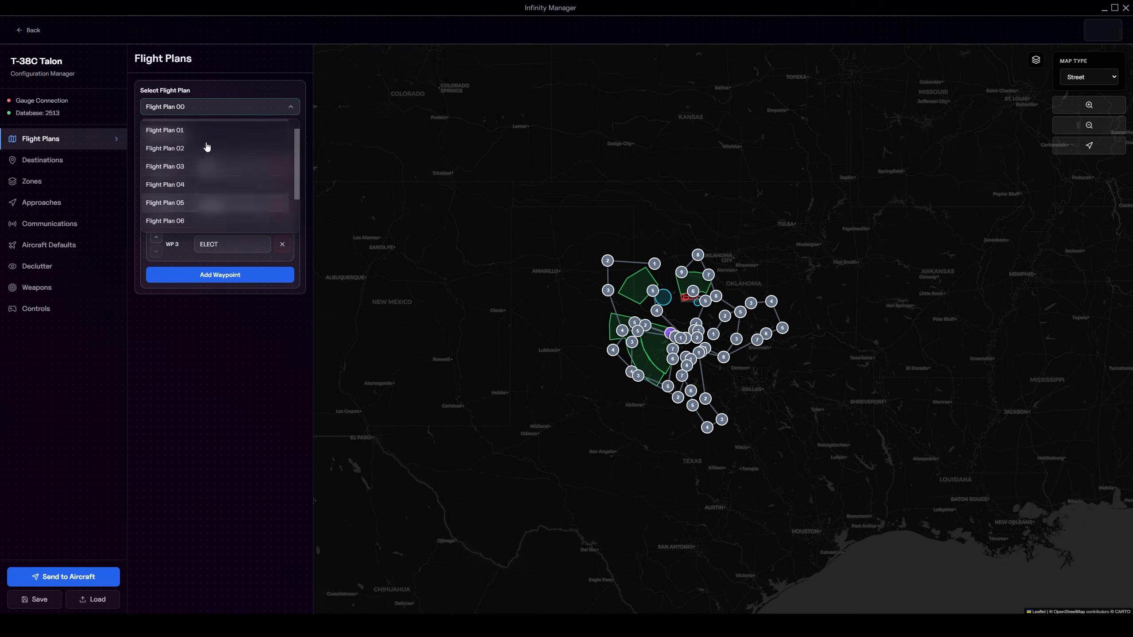
click(199, 114)
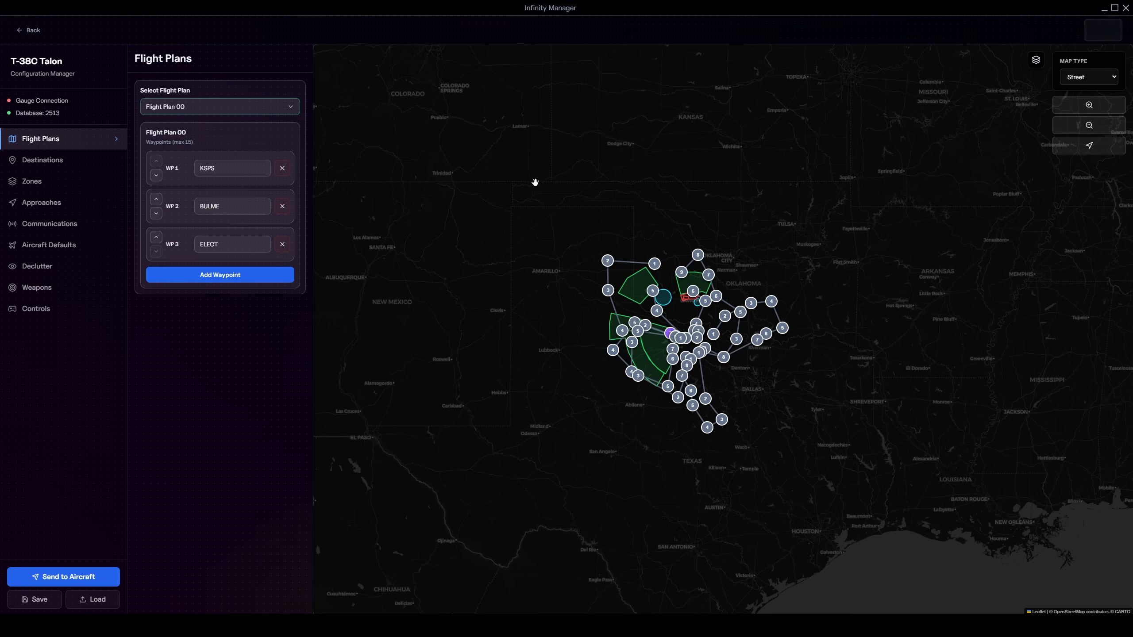
scroll(709, 354, up, 1)
scroll(634, 234, down, 2)
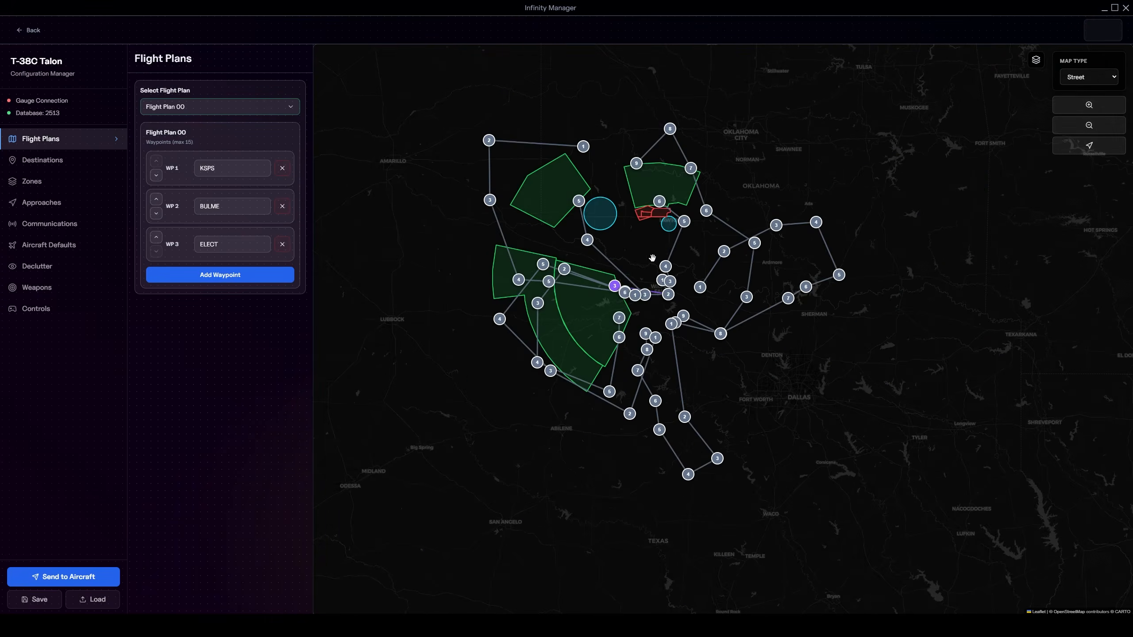
click(205, 106)
click(205, 104)
scroll(577, 213, up, 2)
scroll(578, 214, down, 1)
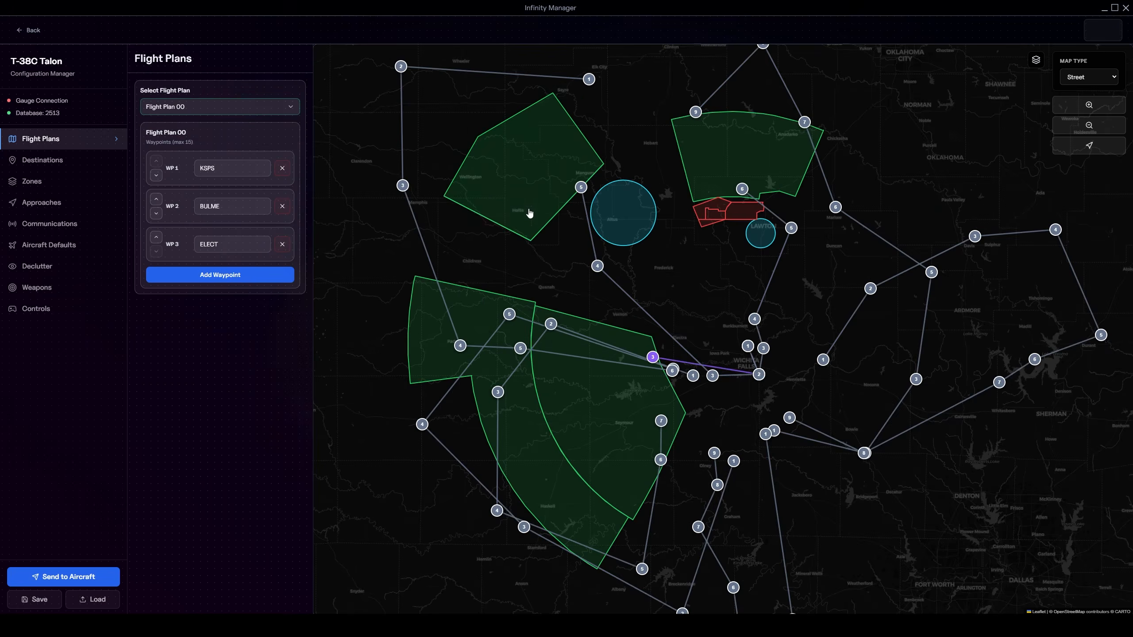
Step: View the waypoints and map routes of Flight Plans 01, 02, 09 and 08 in turn
click(200, 108)
click(200, 148)
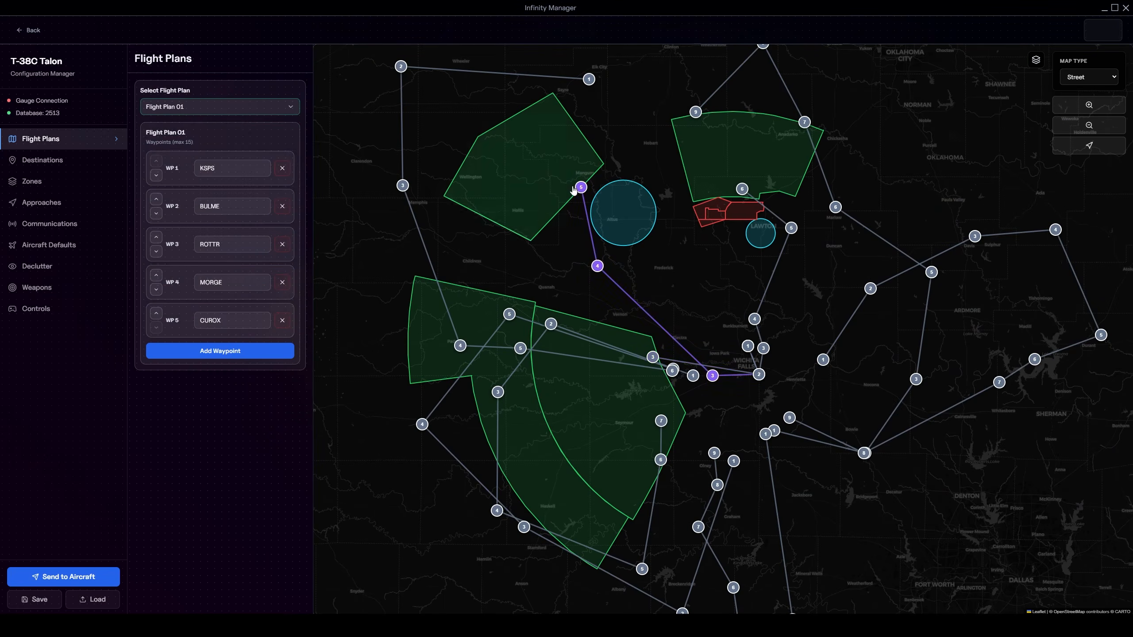
click(218, 105)
click(213, 165)
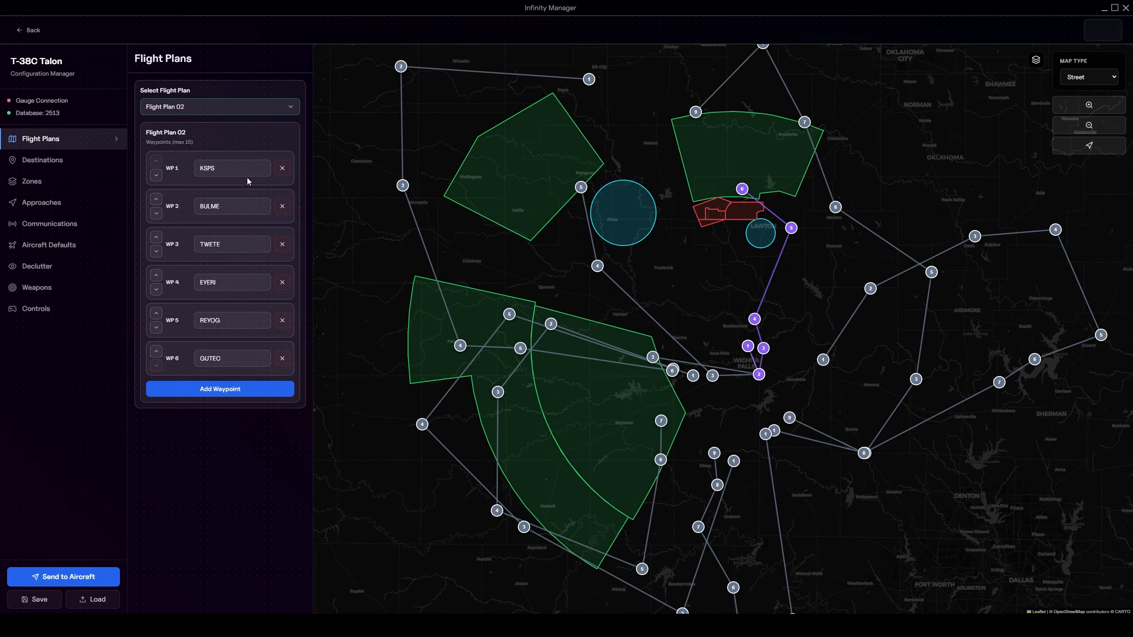
click(204, 111)
scroll(207, 220, down, 2)
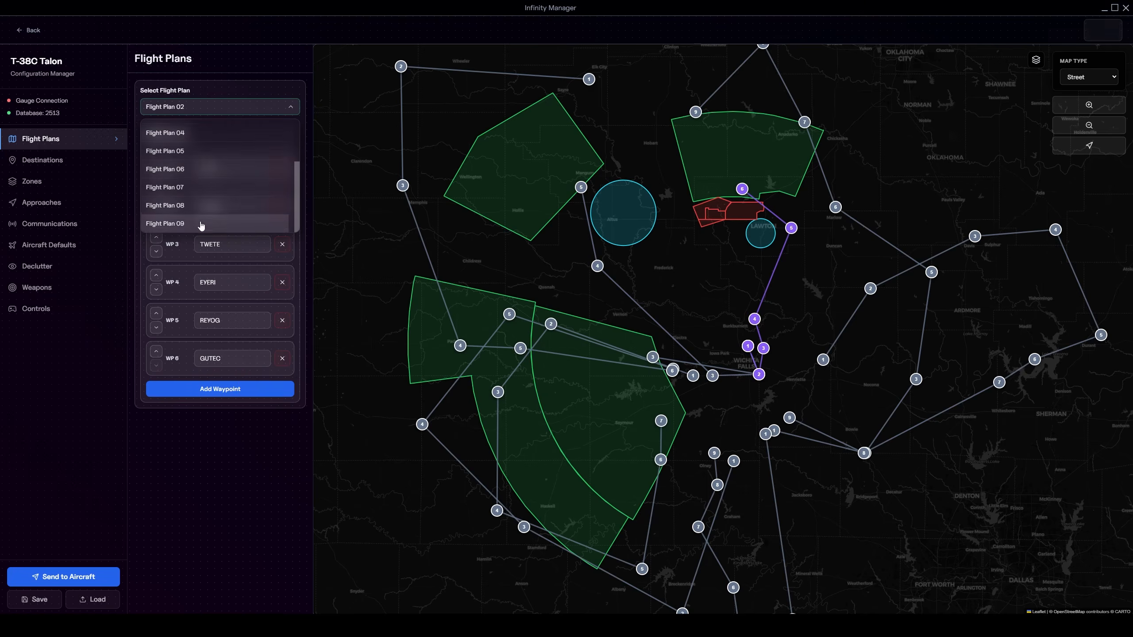
click(202, 228)
click(184, 110)
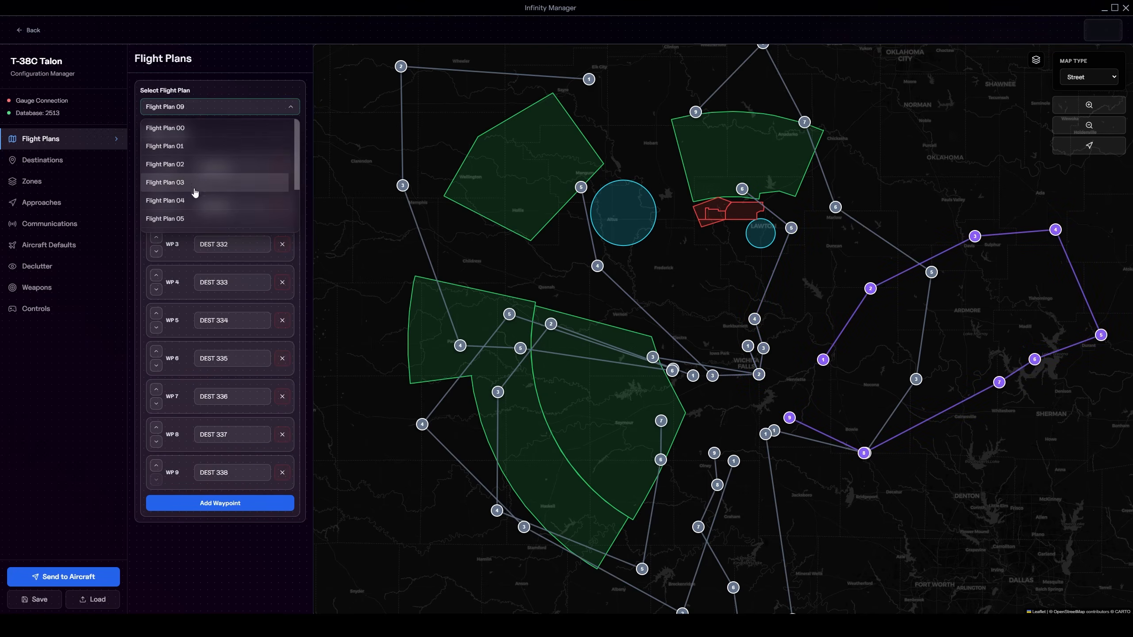
scroll(195, 209, down, 2)
click(195, 210)
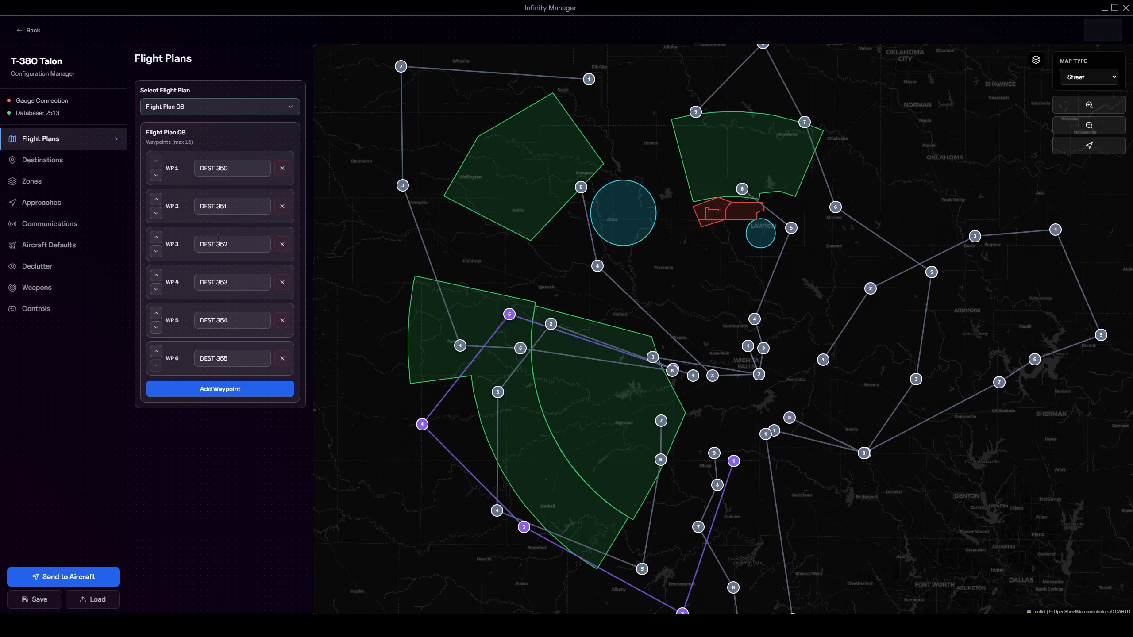
Step: Select the empty Flight Plan 03 and set its first waypoint to the KSPS airport
click(187, 112)
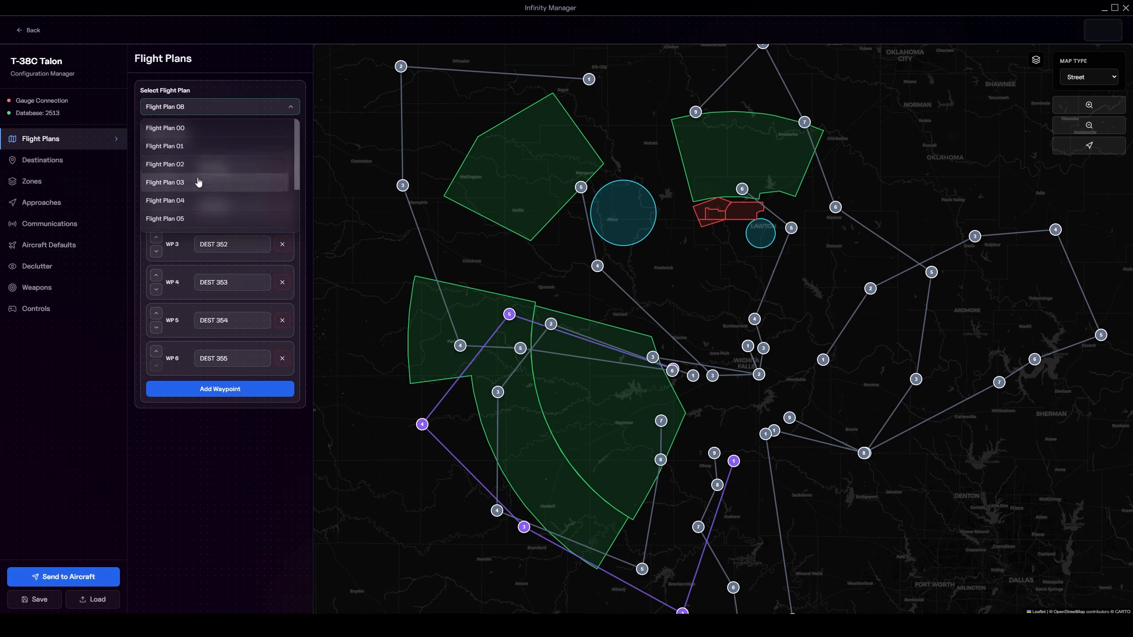
click(211, 163)
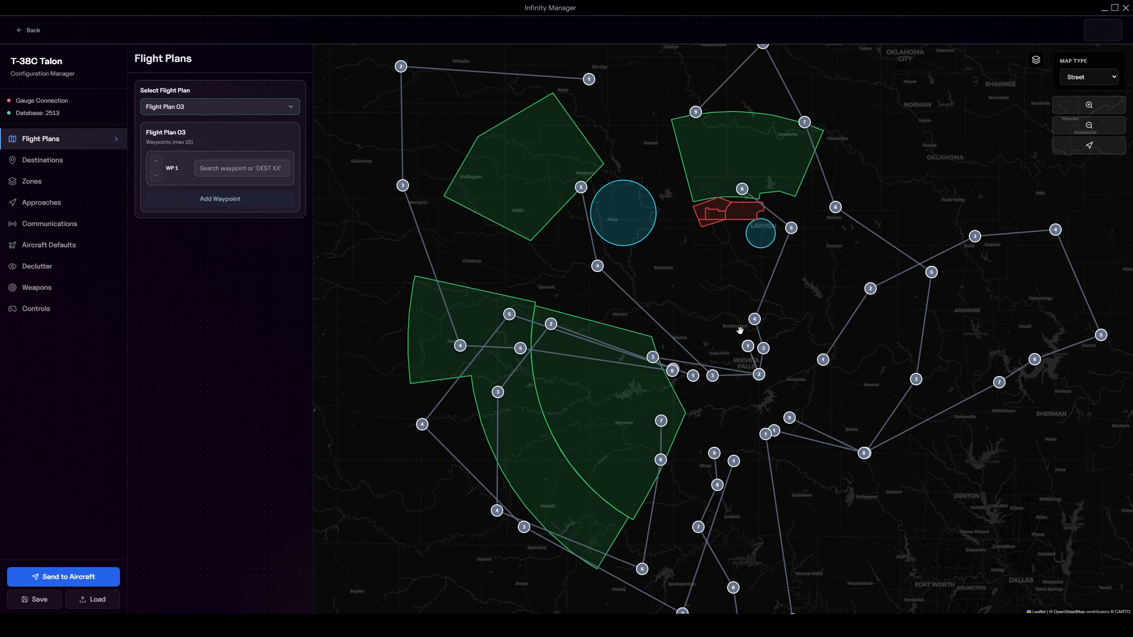
click(232, 170)
text(KSPS)
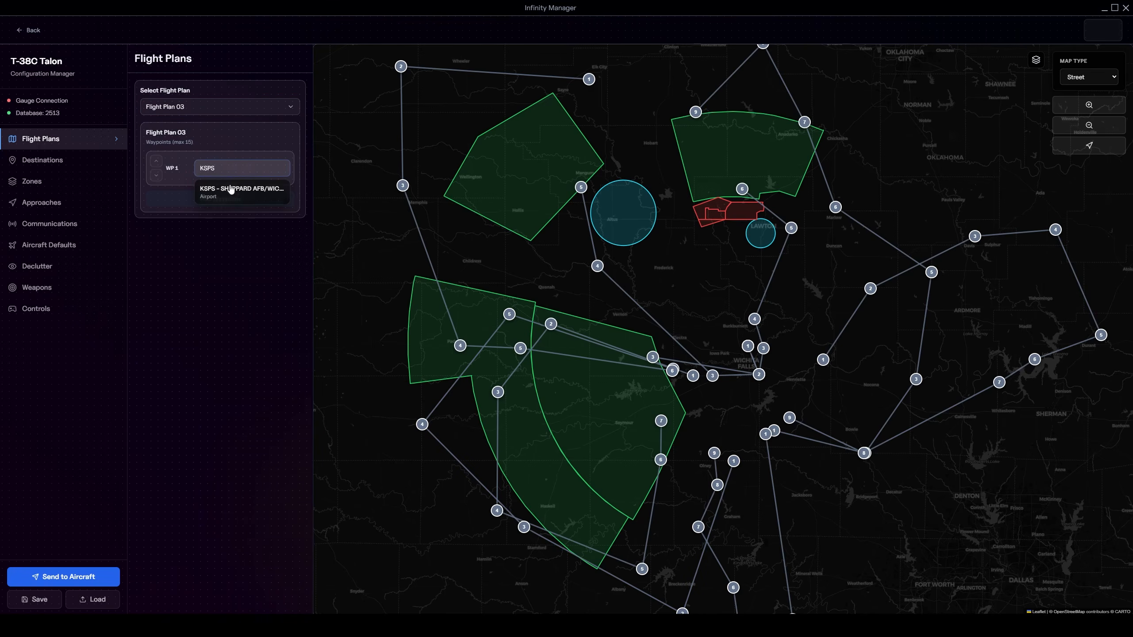
click(228, 193)
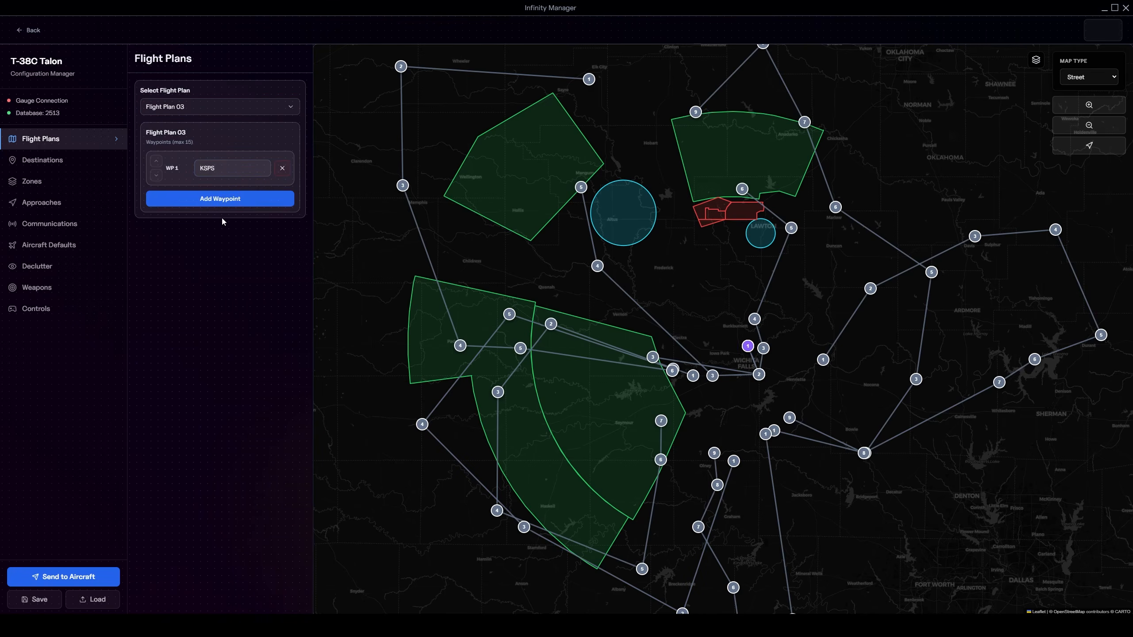
Step: Add the KAUS airport as the second waypoint of Flight Plan 03 and inspect the route on the map
click(226, 203)
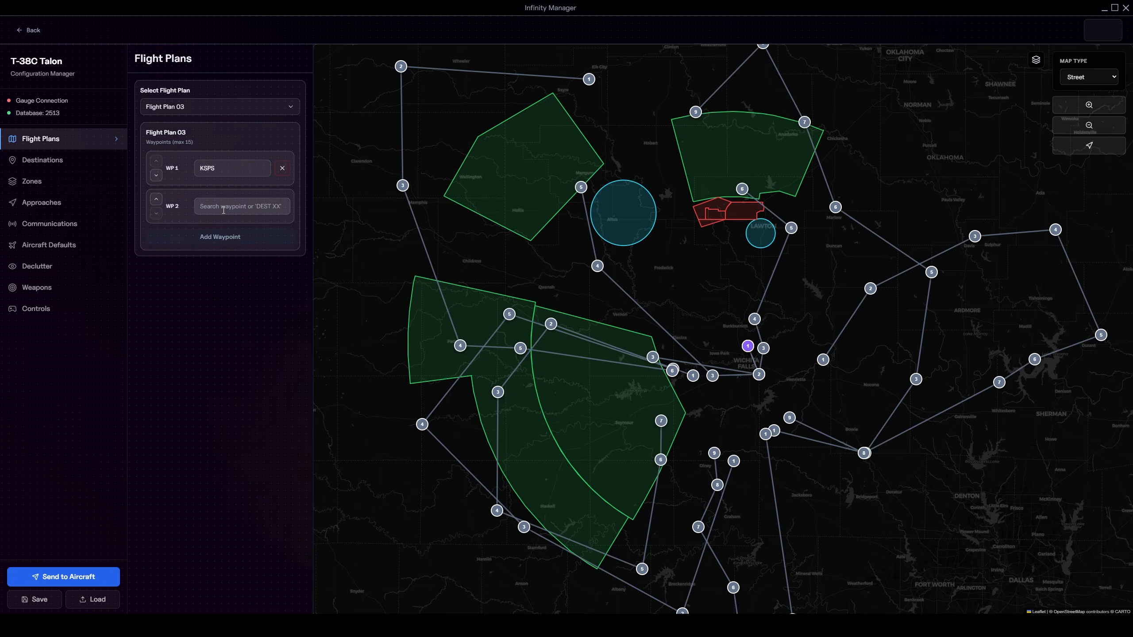
text(KAUS)
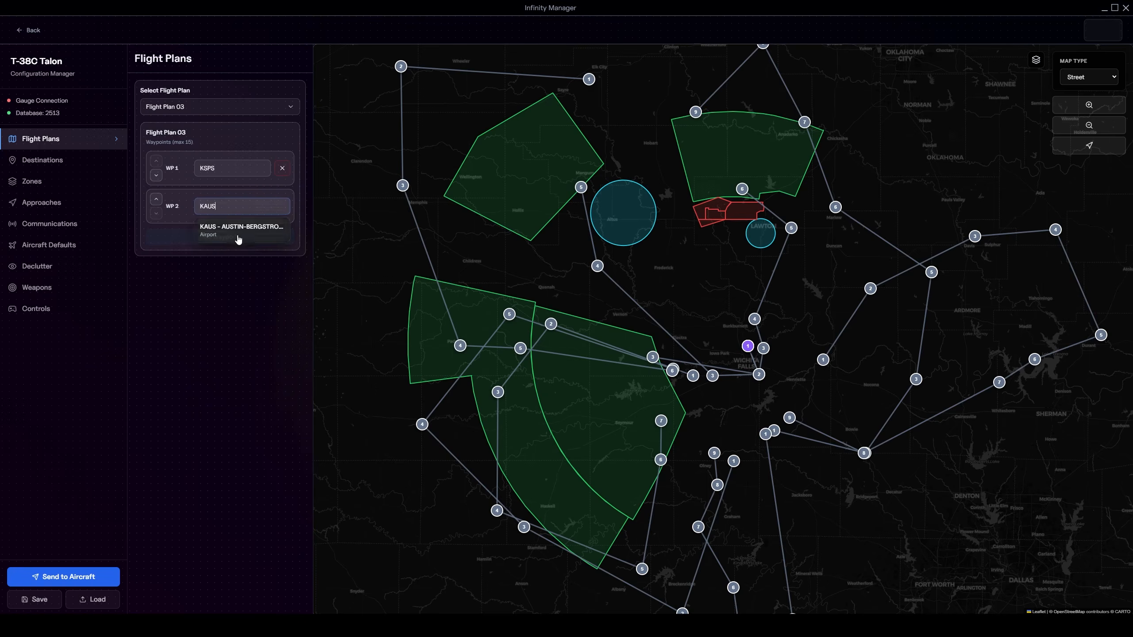
click(234, 233)
drag(774, 479, 694, 255)
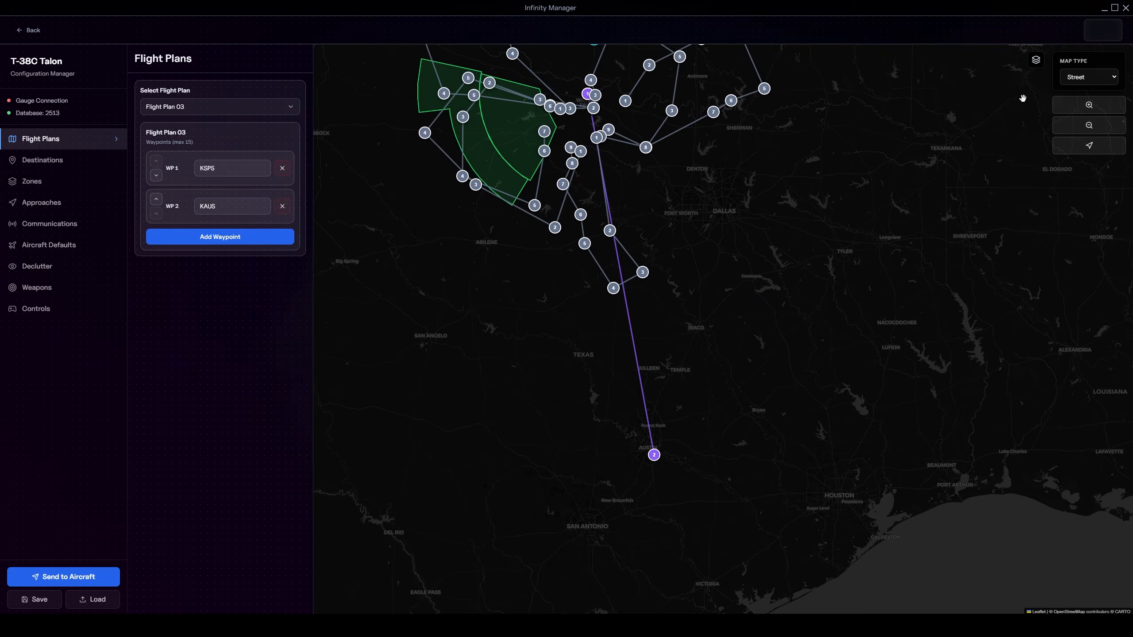
Step: Open the Destinations page and inspect the area around Killeen on the VFR Sectional map type
scroll(647, 367, up, 1)
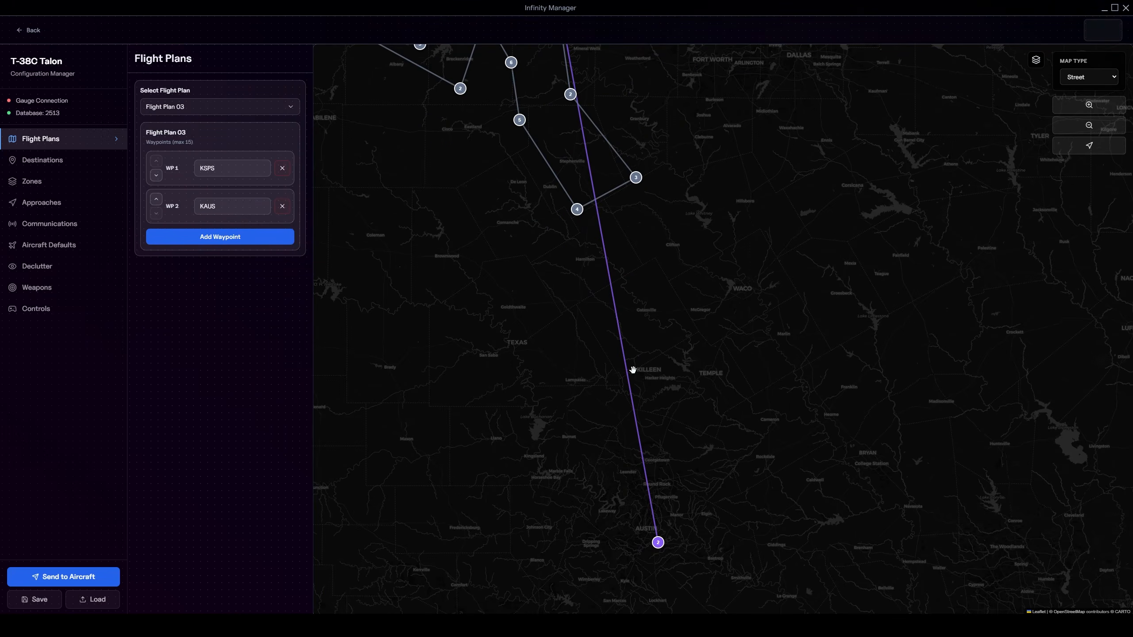
click(65, 164)
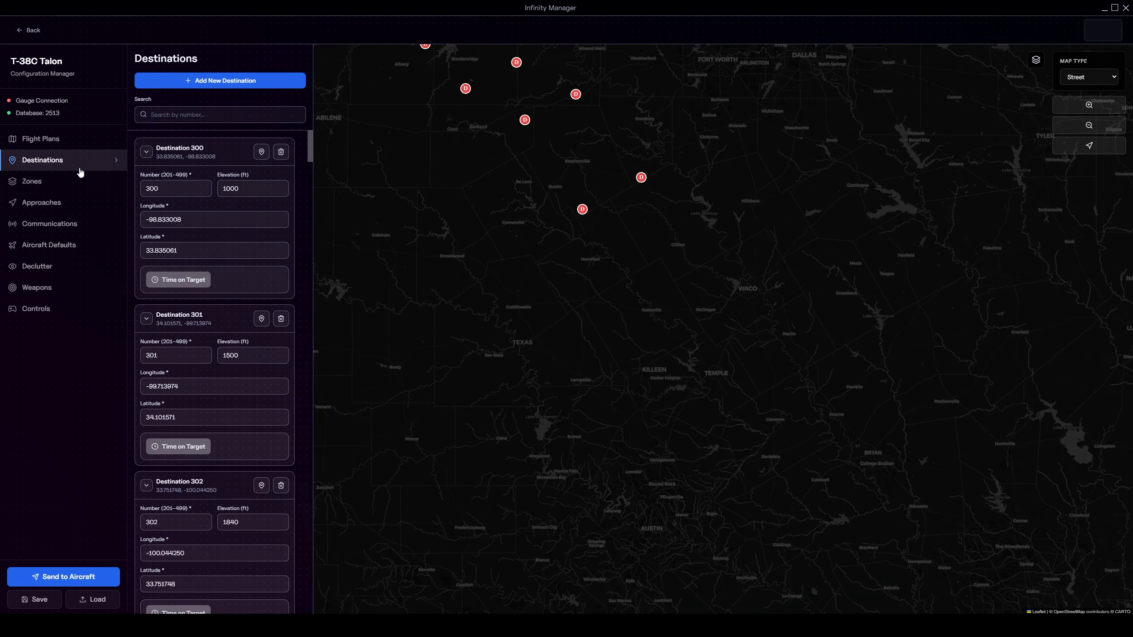
click(1085, 76)
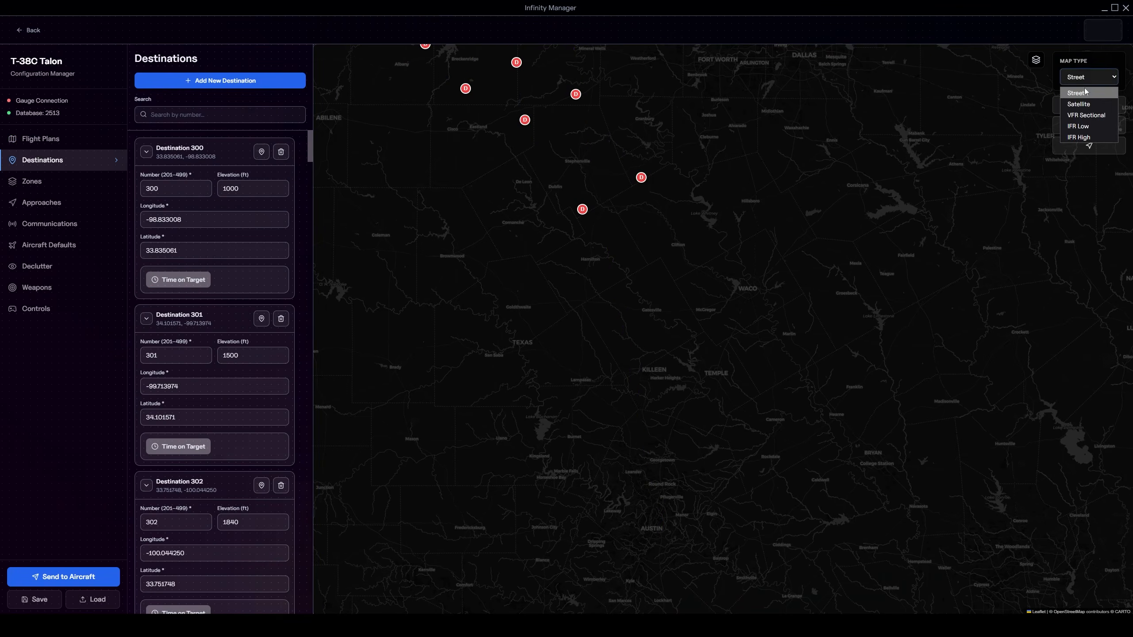
click(1086, 115)
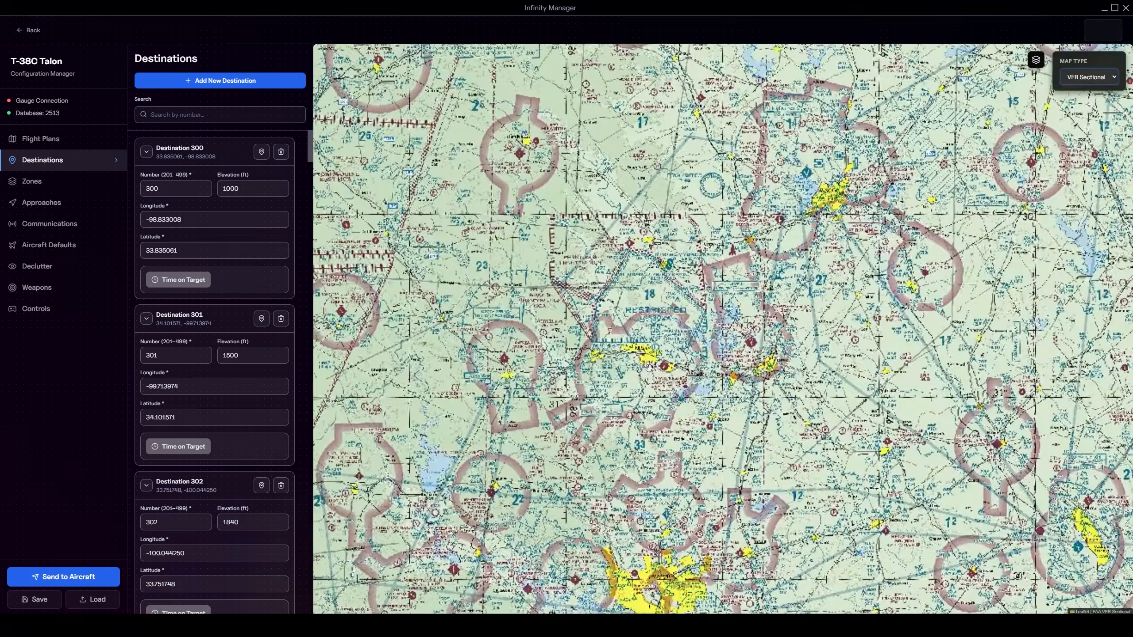
scroll(649, 367, up, 3)
drag(520, 347, 706, 193)
Step: Switch the destinations map to the Street type and then to Satellite
click(1088, 76)
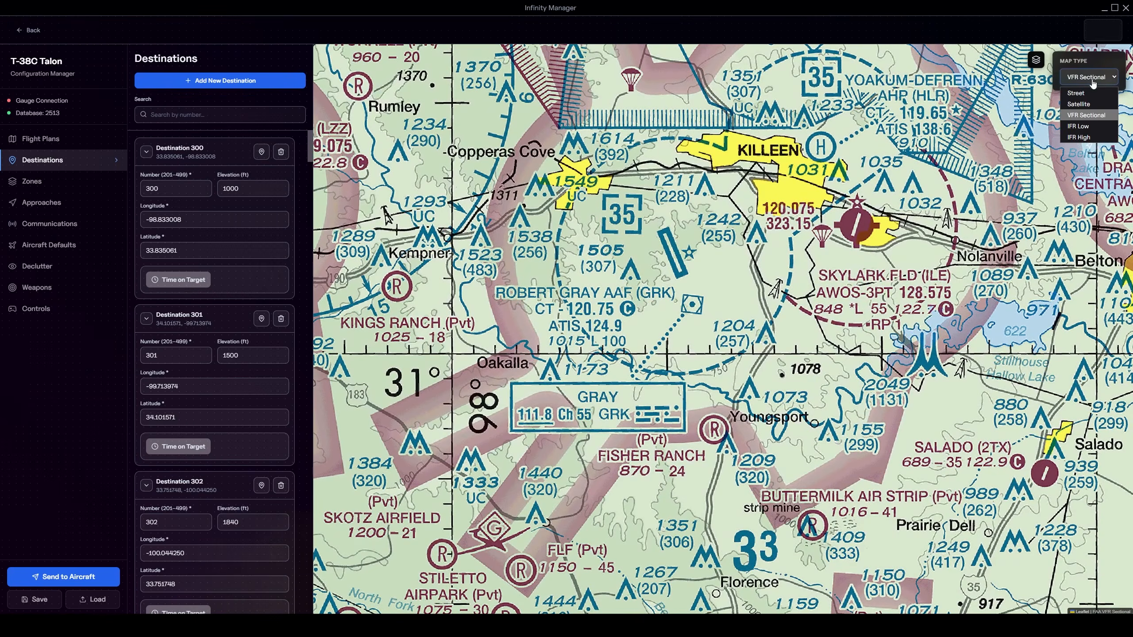
click(1089, 93)
click(1088, 76)
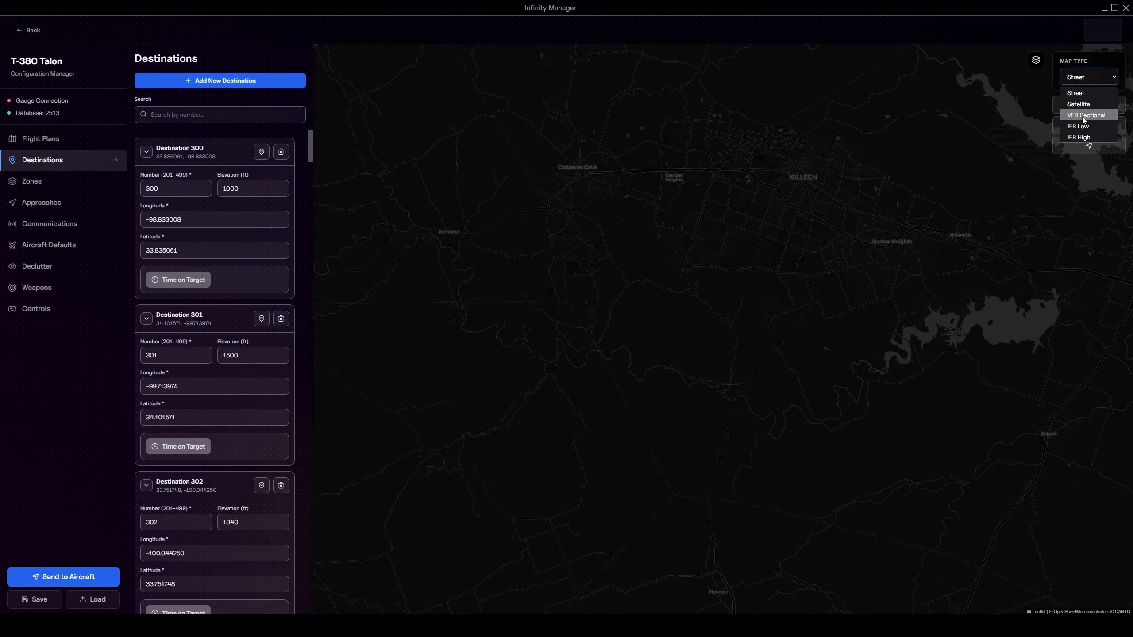
click(1078, 104)
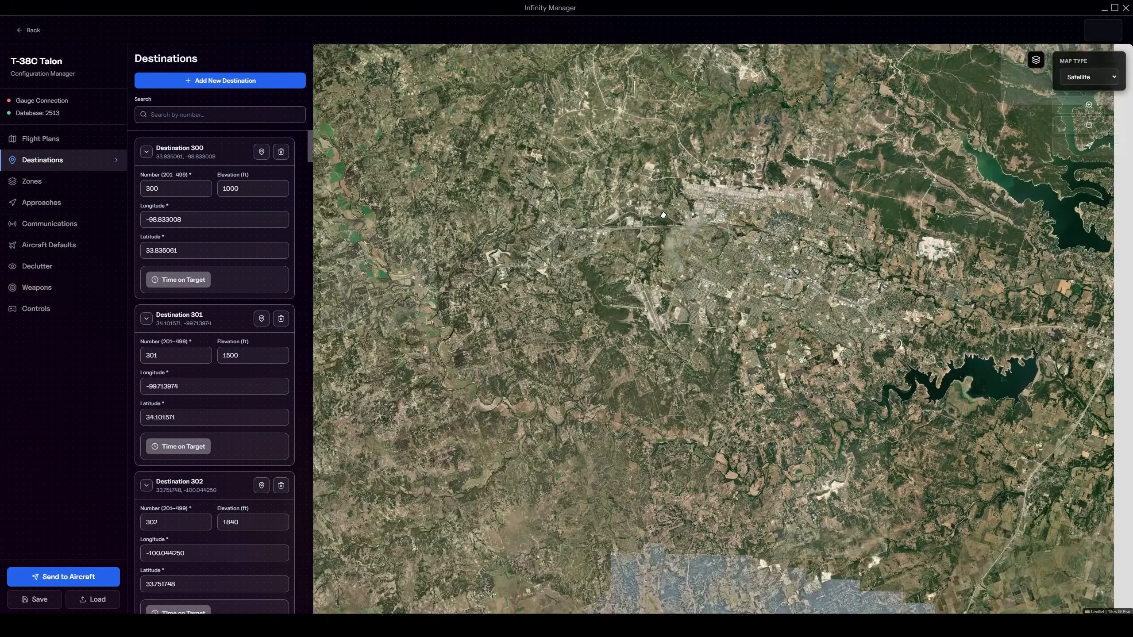
Step: Add a new destination, place it on the bare clearing inside the tree ring on the satellite map, and number it 400
drag(683, 218, 688, 324)
scroll(688, 324, up, 6)
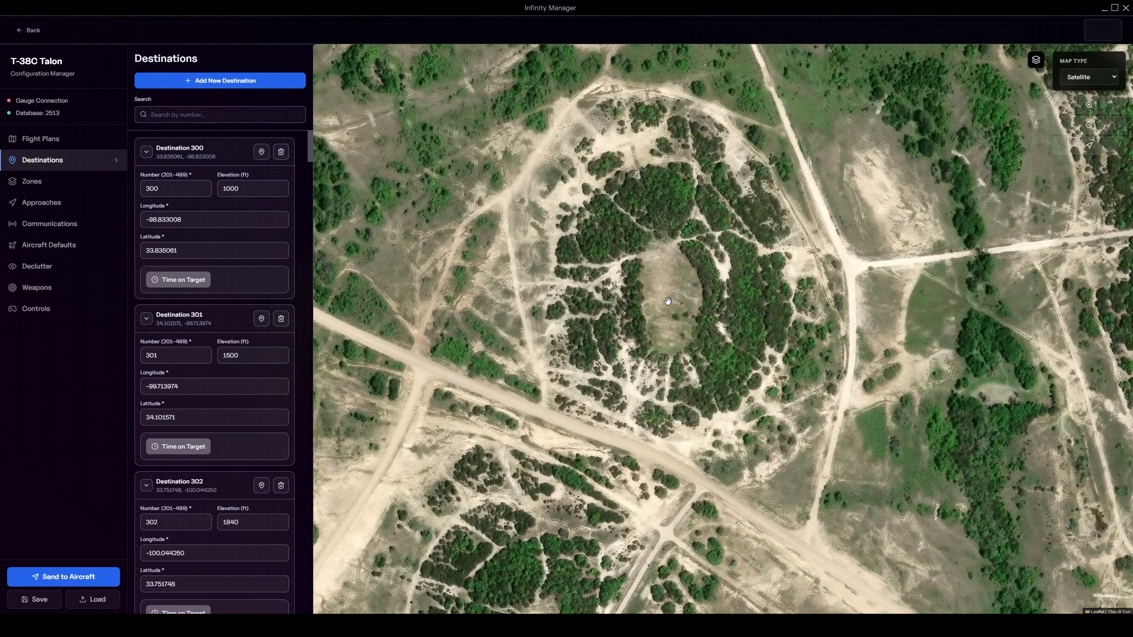
click(216, 81)
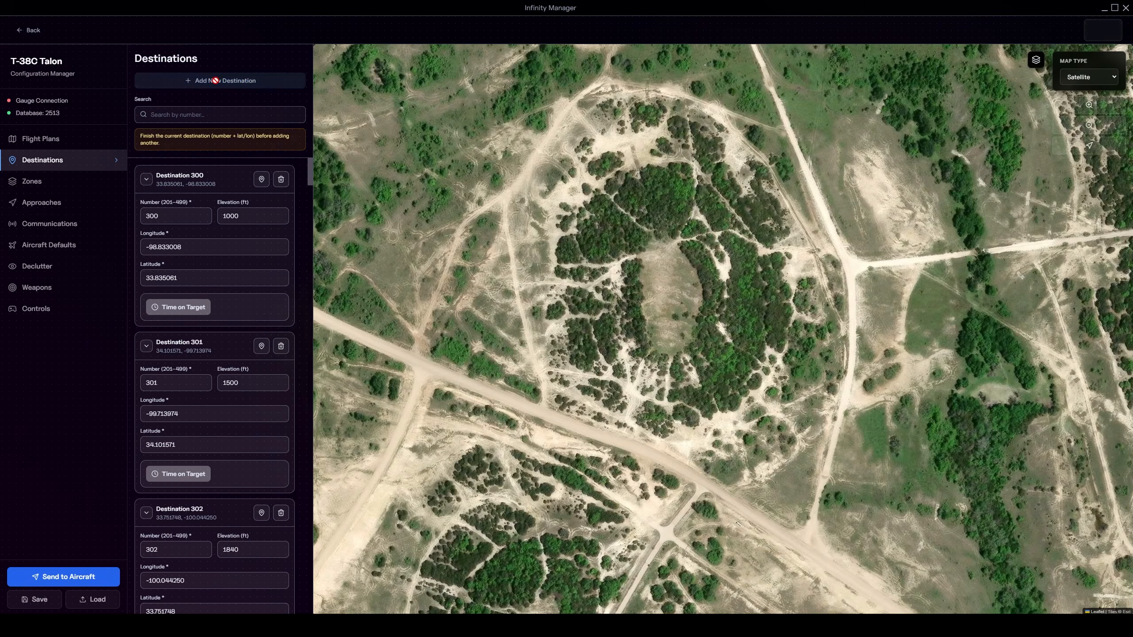
drag(309, 162, 309, 598)
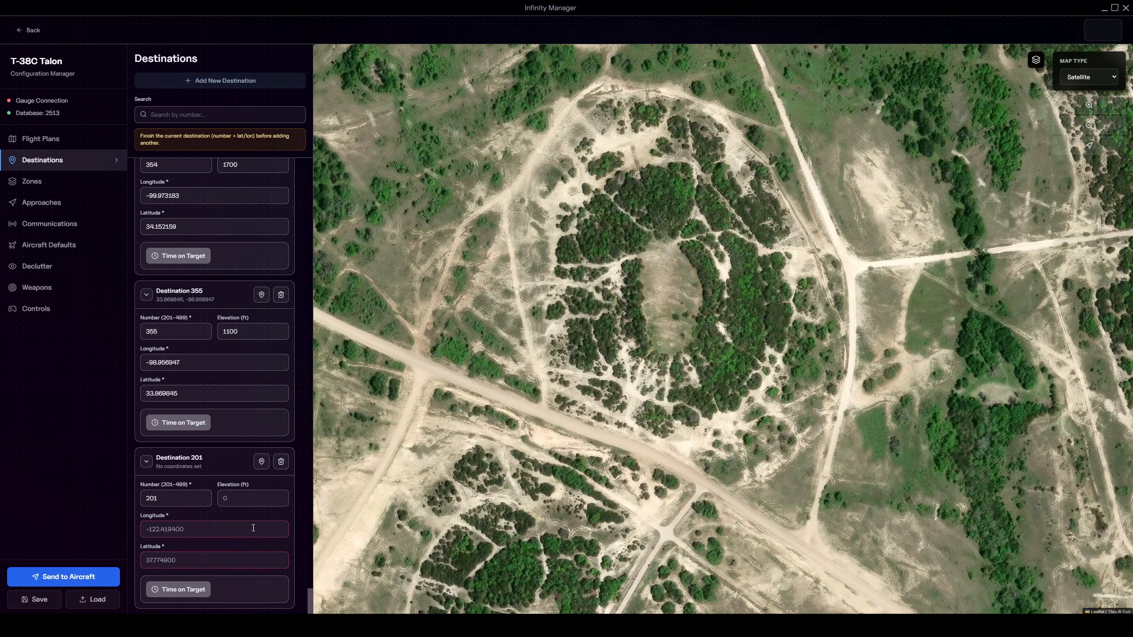
click(262, 462)
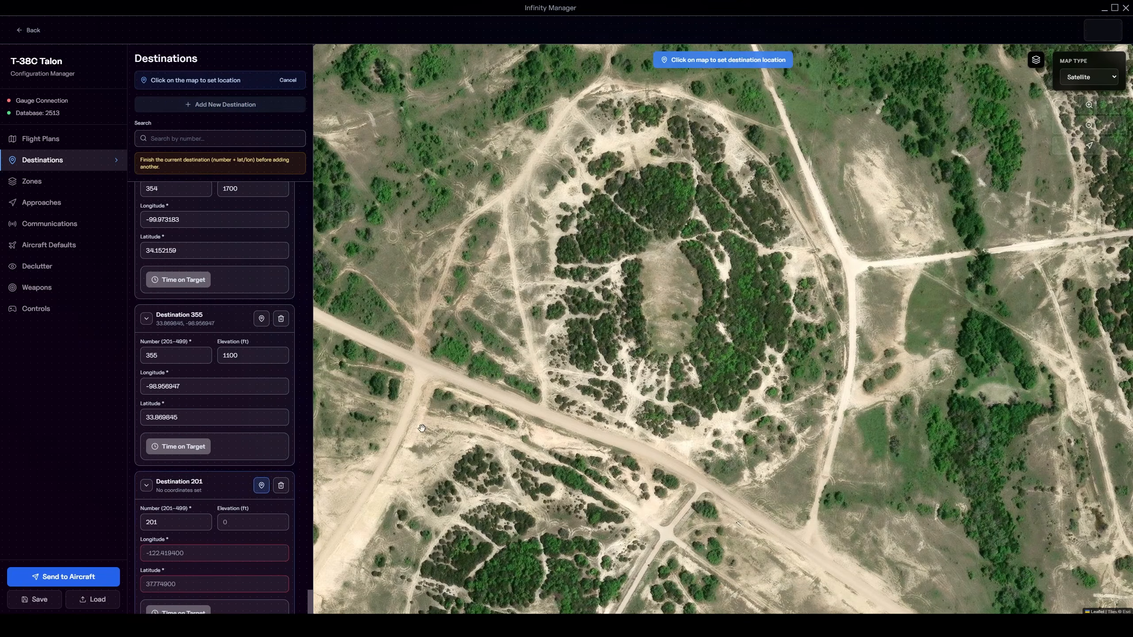
click(666, 299)
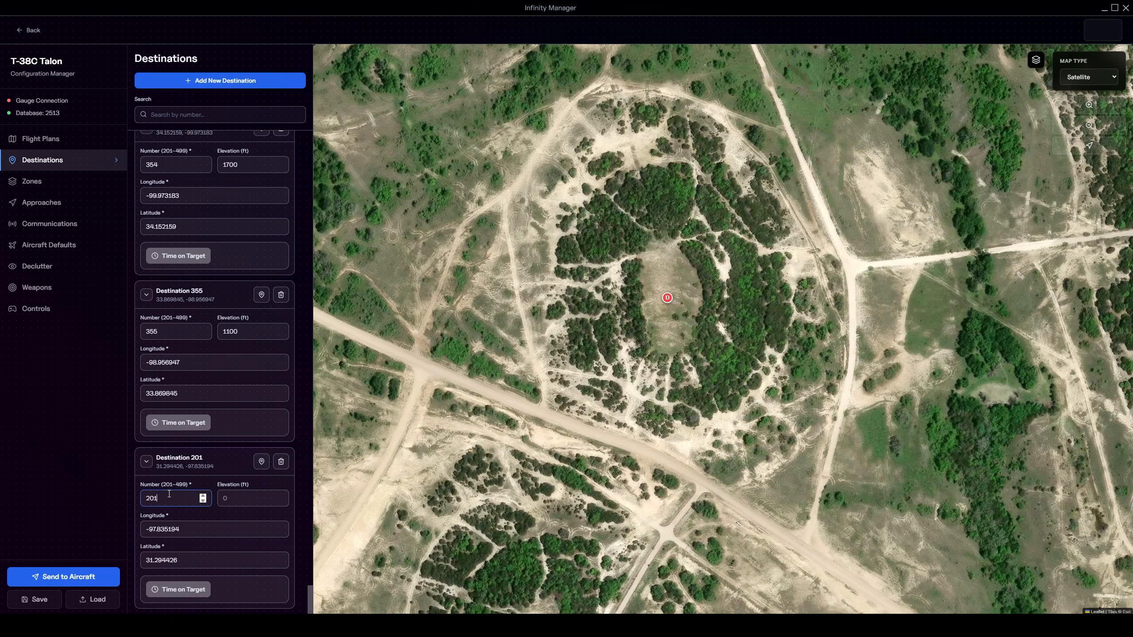
text(400)
Step: Switch the map to VFR Sectional and set the elevation of Destination 400 to 750 ft
click(1088, 76)
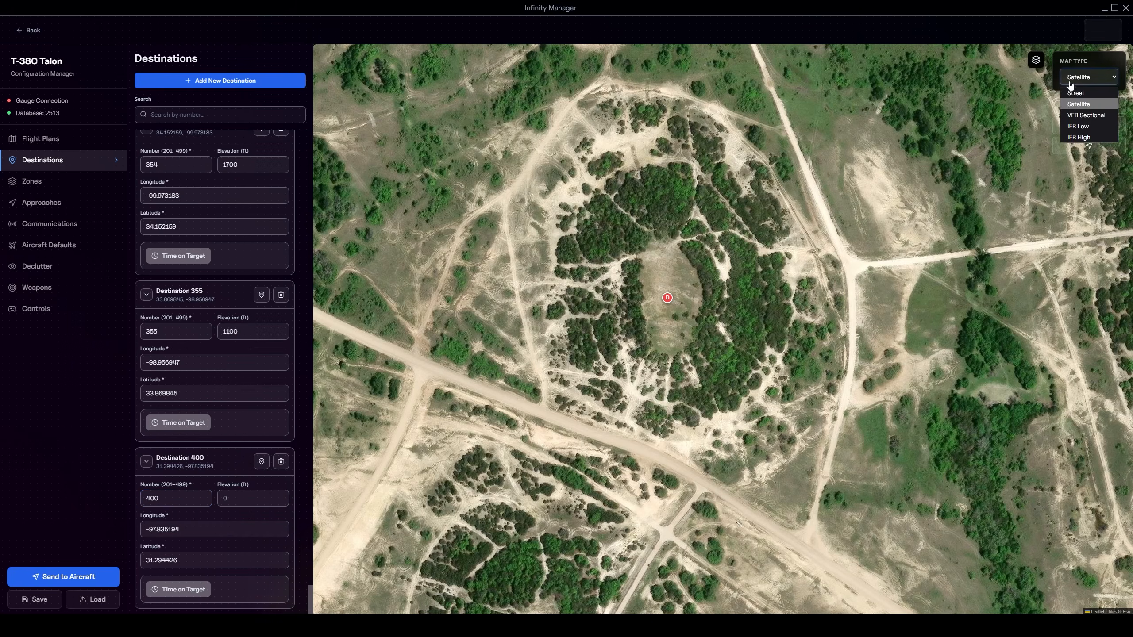
click(1088, 115)
scroll(757, 314, down, 1)
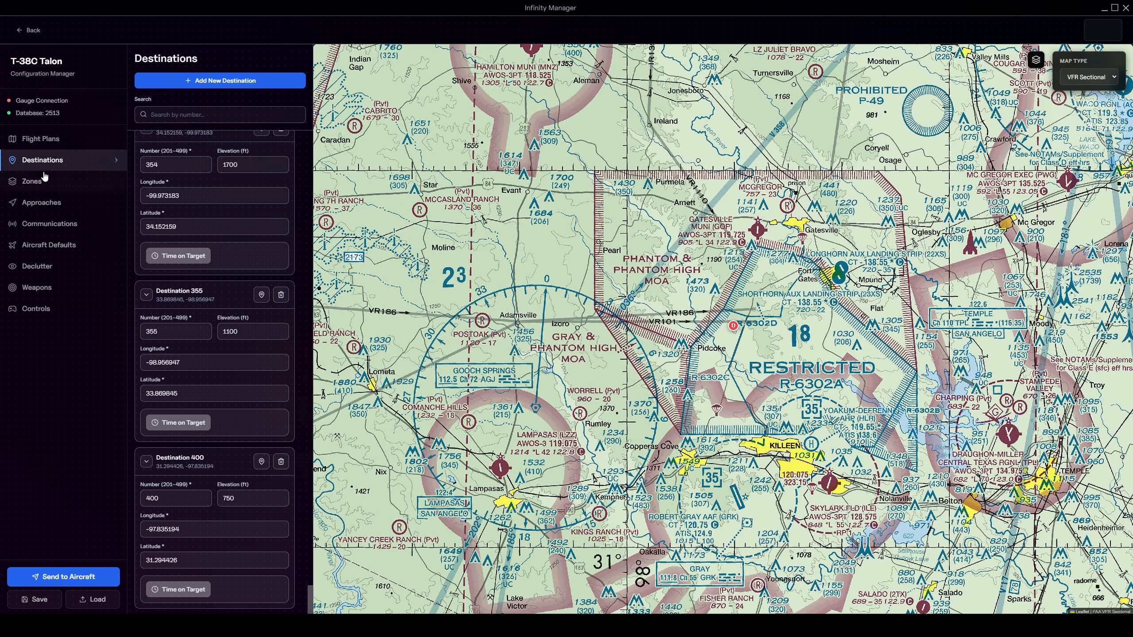
Step: Add DEST 400 as a waypoint in Flight Plan 03 and move it up to second place, ahead of KAUS
click(44, 142)
click(196, 111)
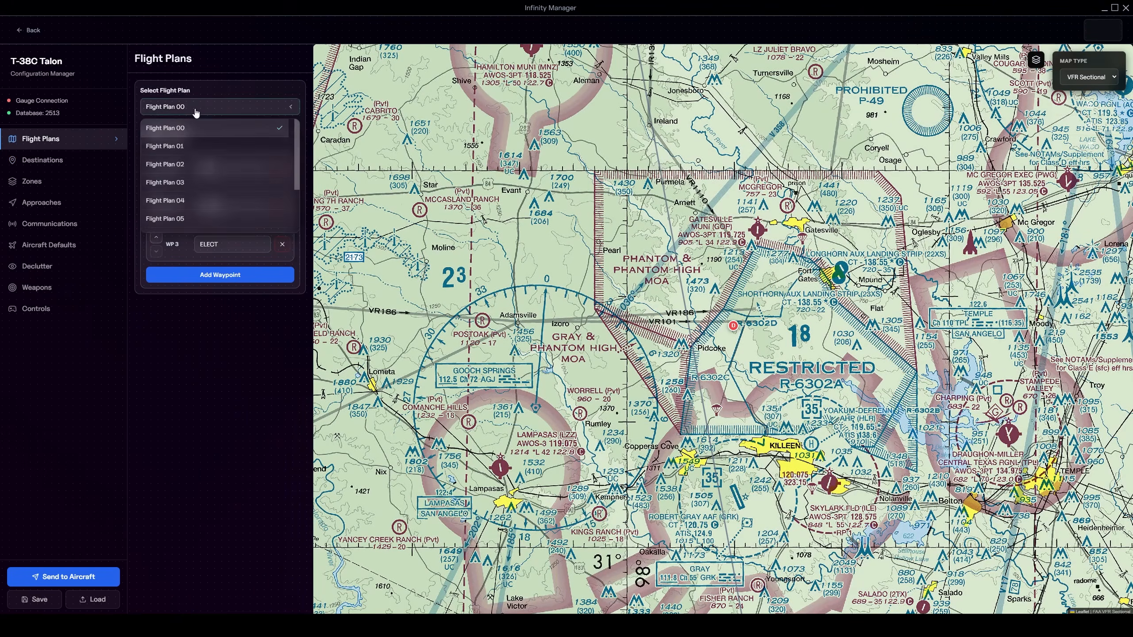
click(202, 178)
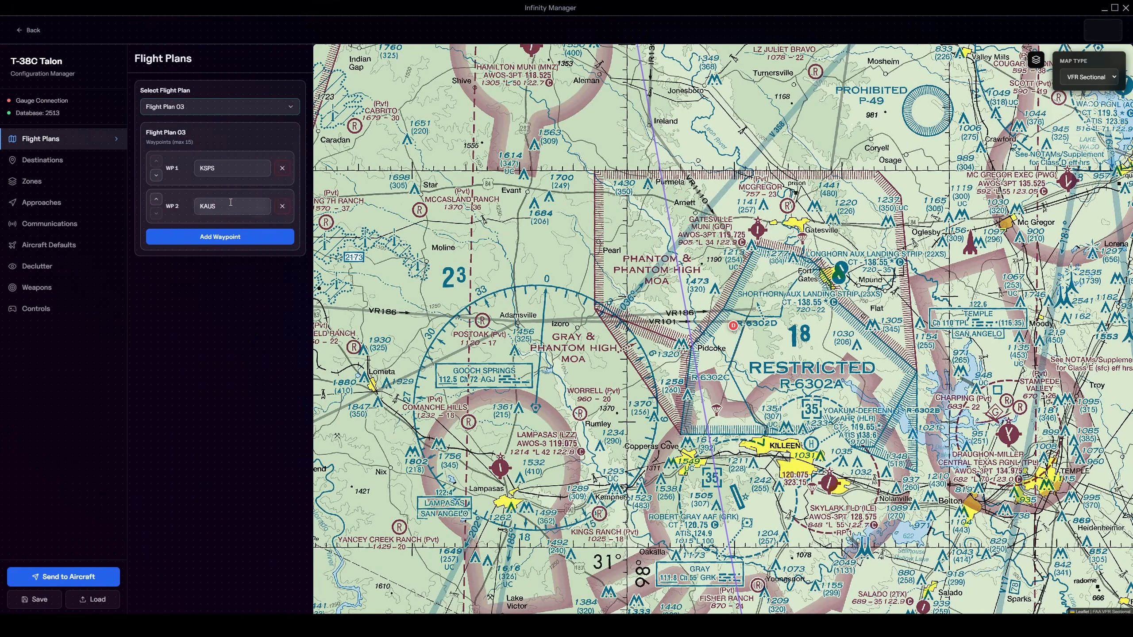
click(225, 238)
text(dest)
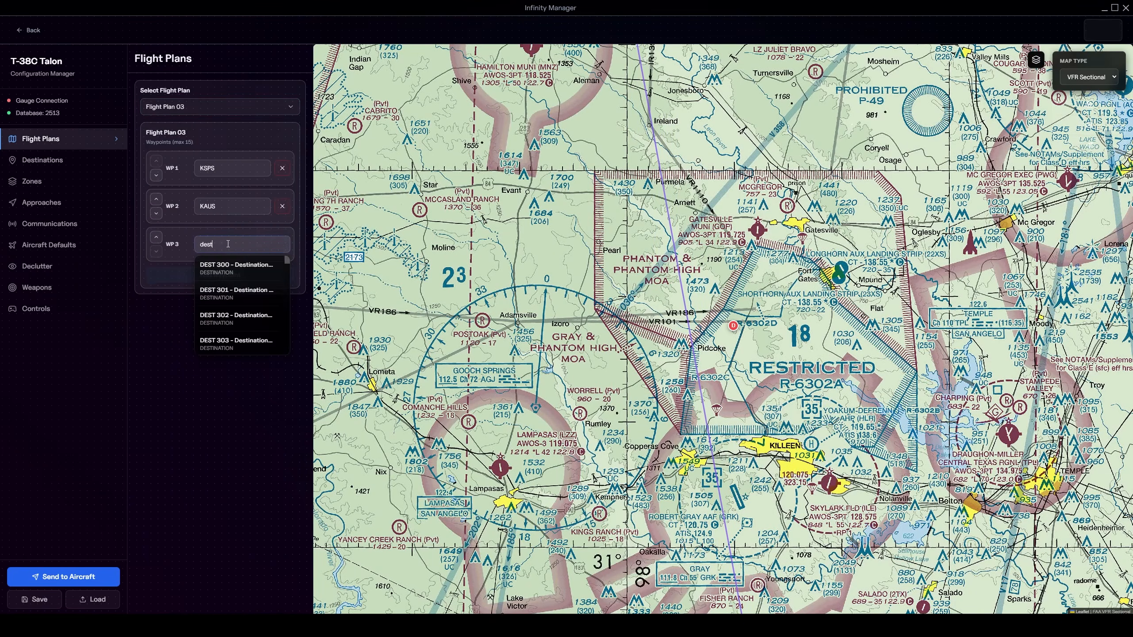
scroll(241, 285, down, 2)
scroll(247, 287, down, 10)
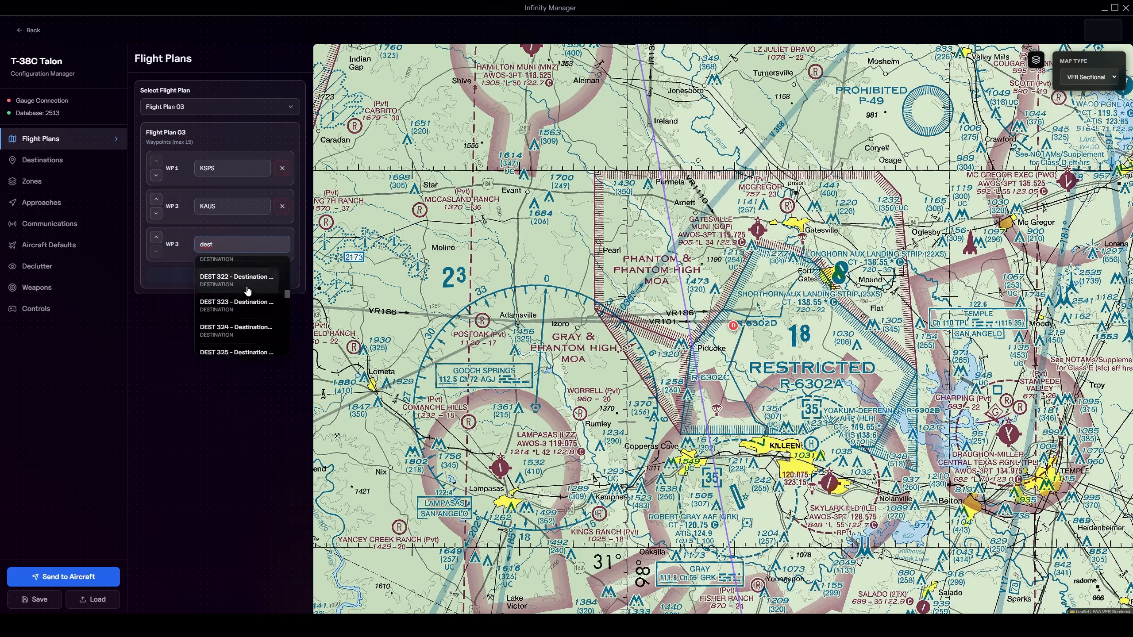
scroll(247, 299, down, 15)
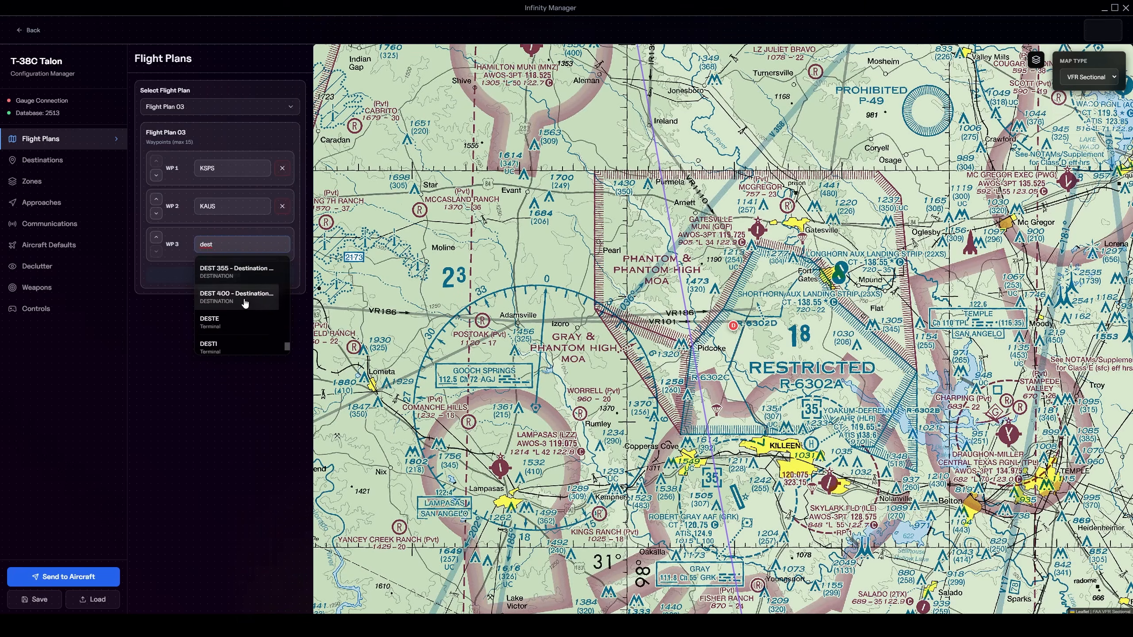
click(241, 300)
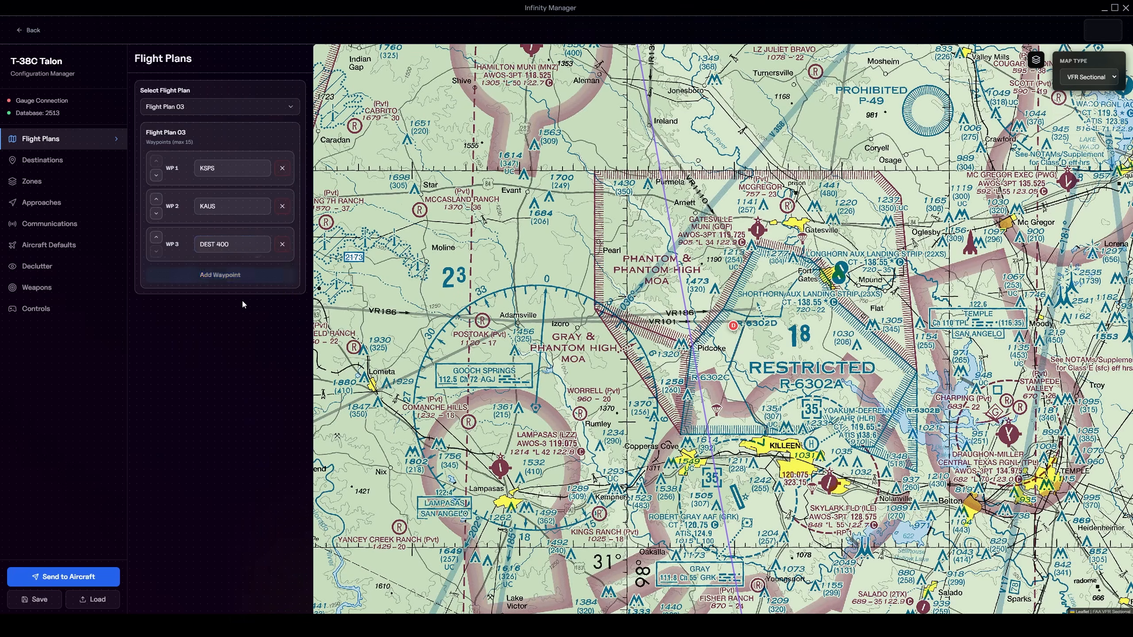
click(156, 237)
scroll(705, 315, down, 3)
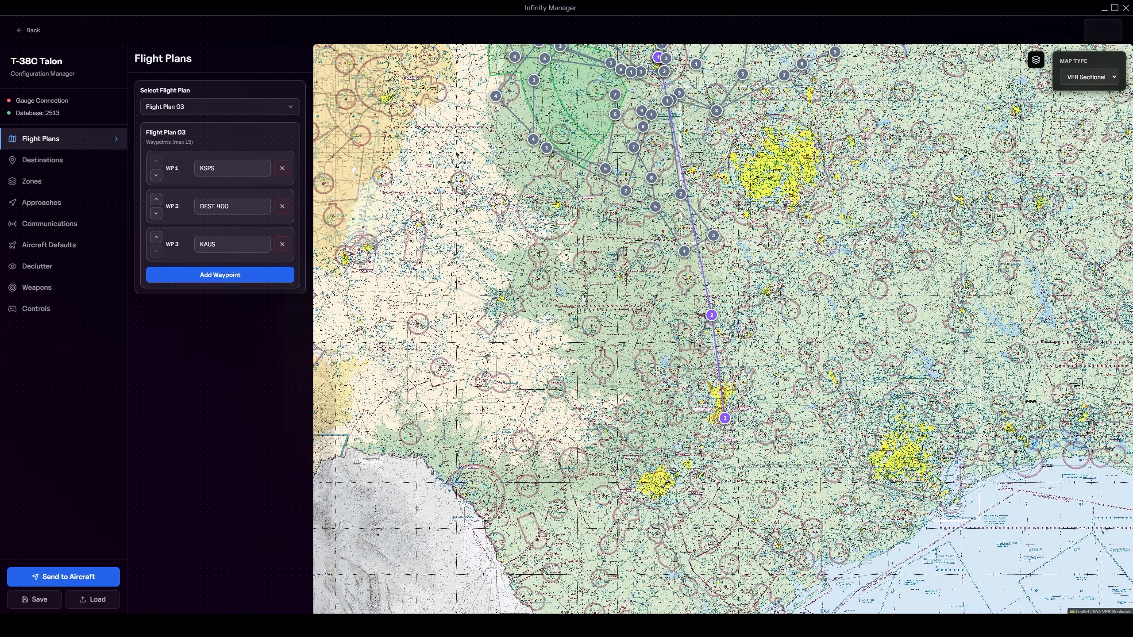
Step: Remove all three waypoints from Flight Plan 03
click(287, 169)
click(287, 168)
click(287, 169)
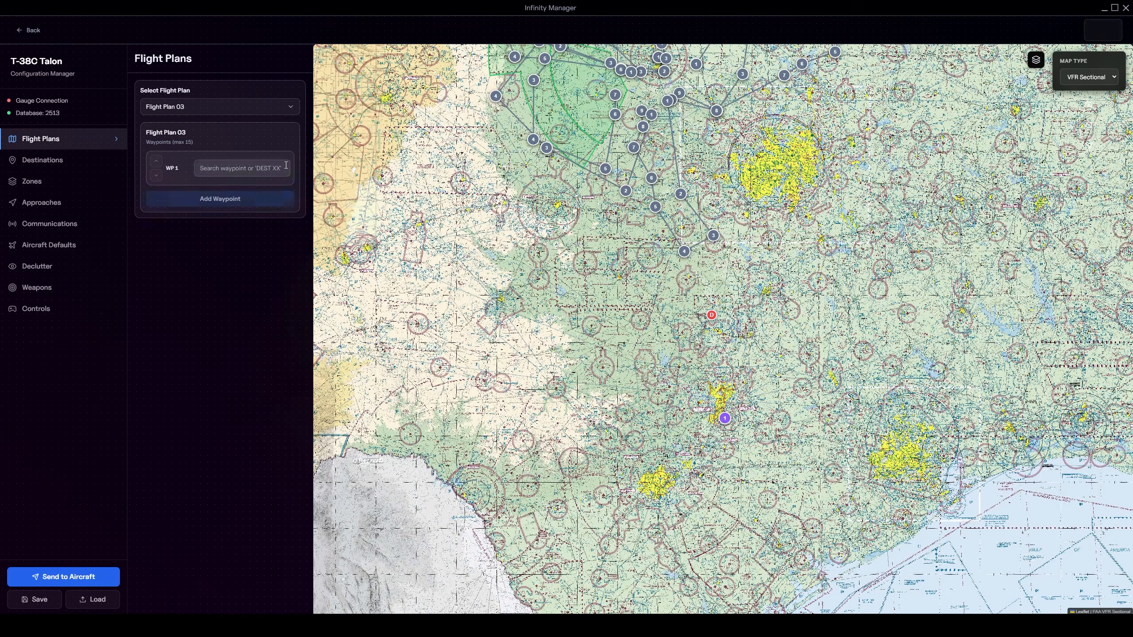
drag(562, 235, 570, 334)
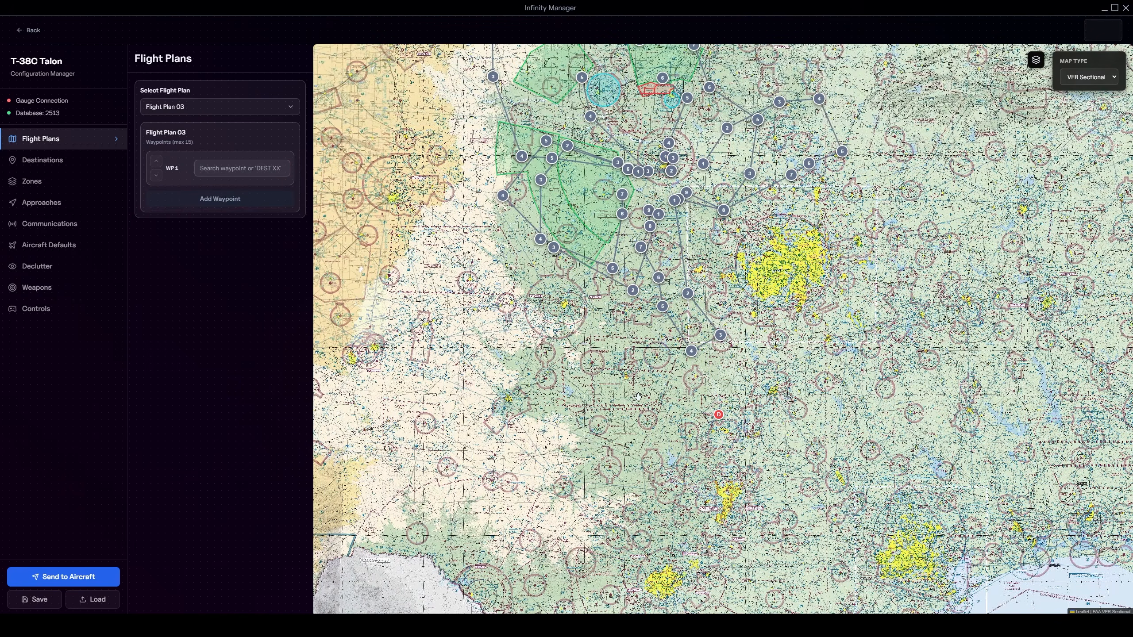
Step: Delete Destination 400 from the Destinations page
click(71, 159)
scroll(256, 406, down, 20)
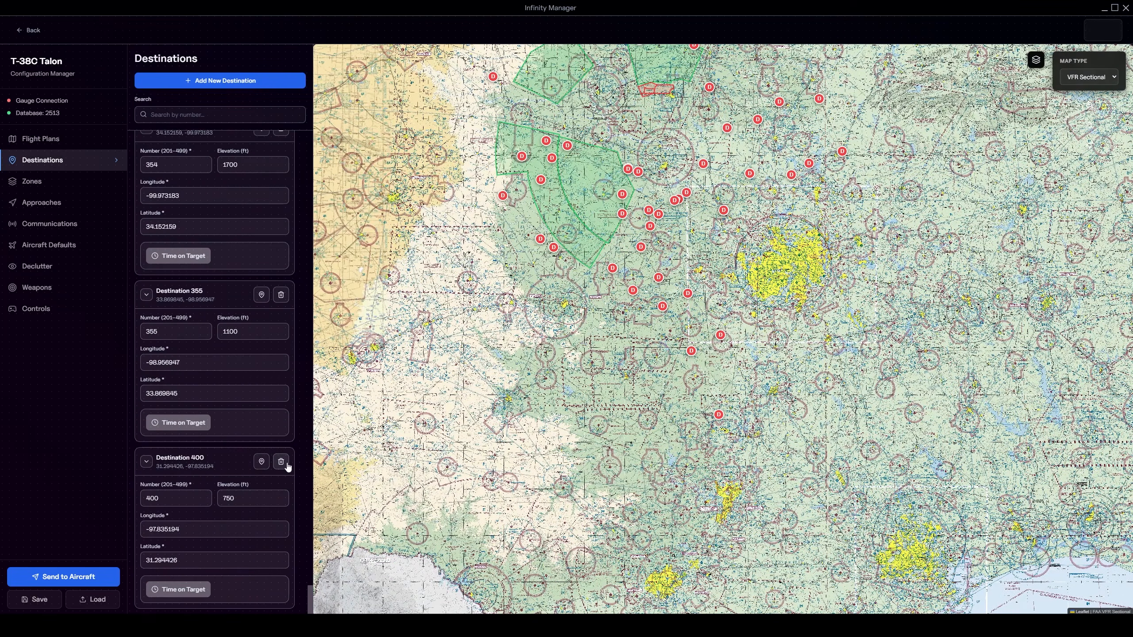
click(281, 466)
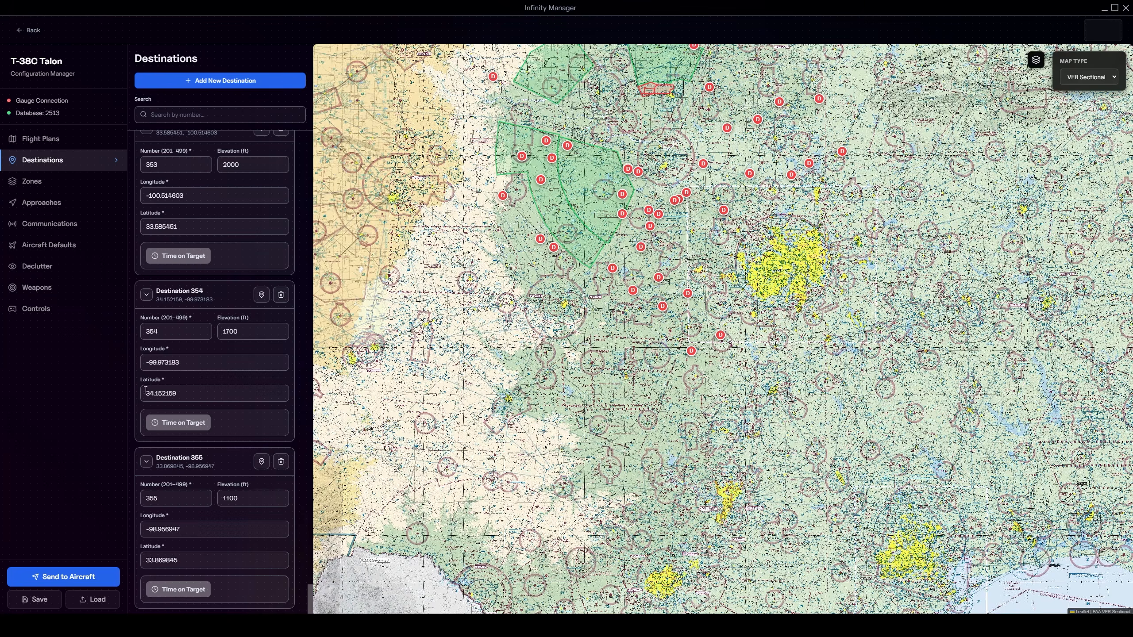
Step: Open the Zones page and examine the listed training areas and no-fly zones along with their outlines on the map
click(62, 177)
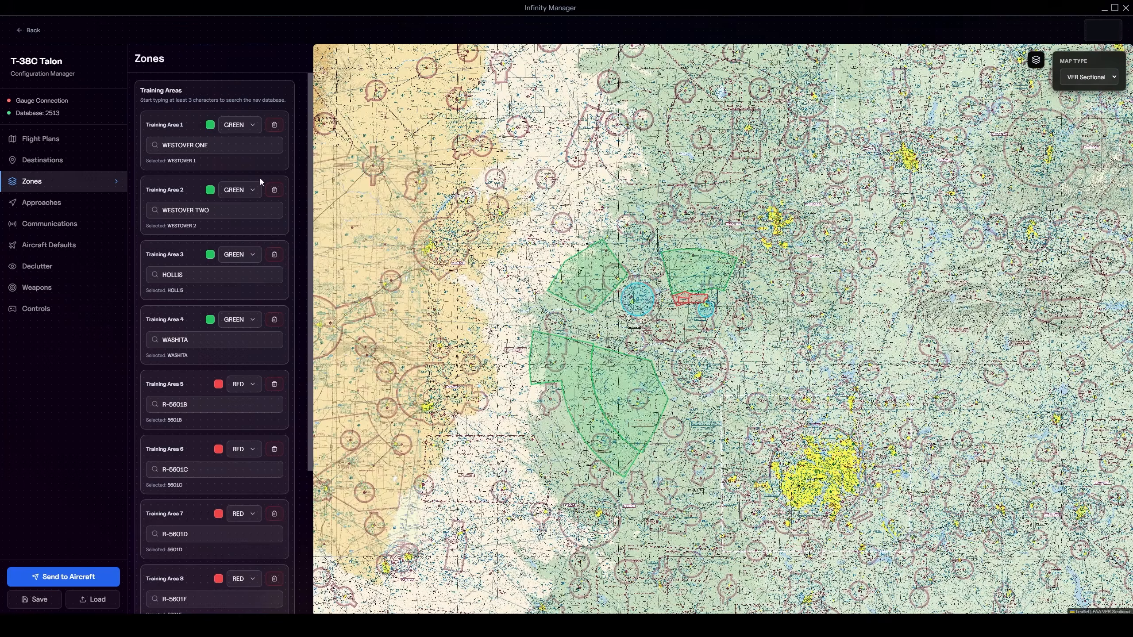
scroll(191, 327, down, 4)
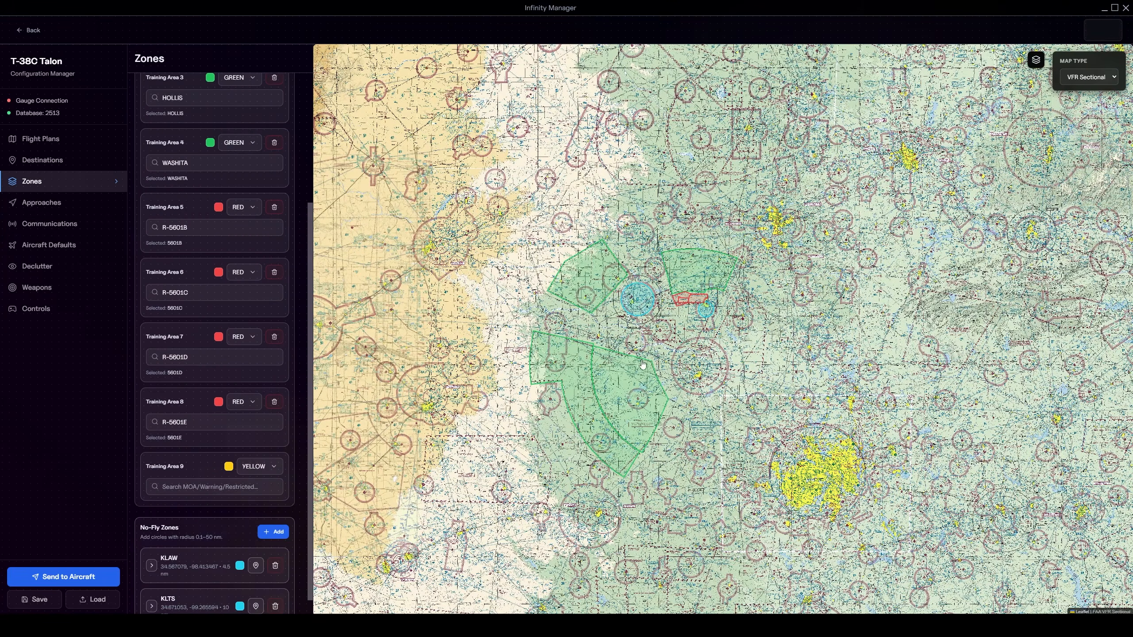
scroll(642, 362, up, 2)
scroll(255, 253, up, 4)
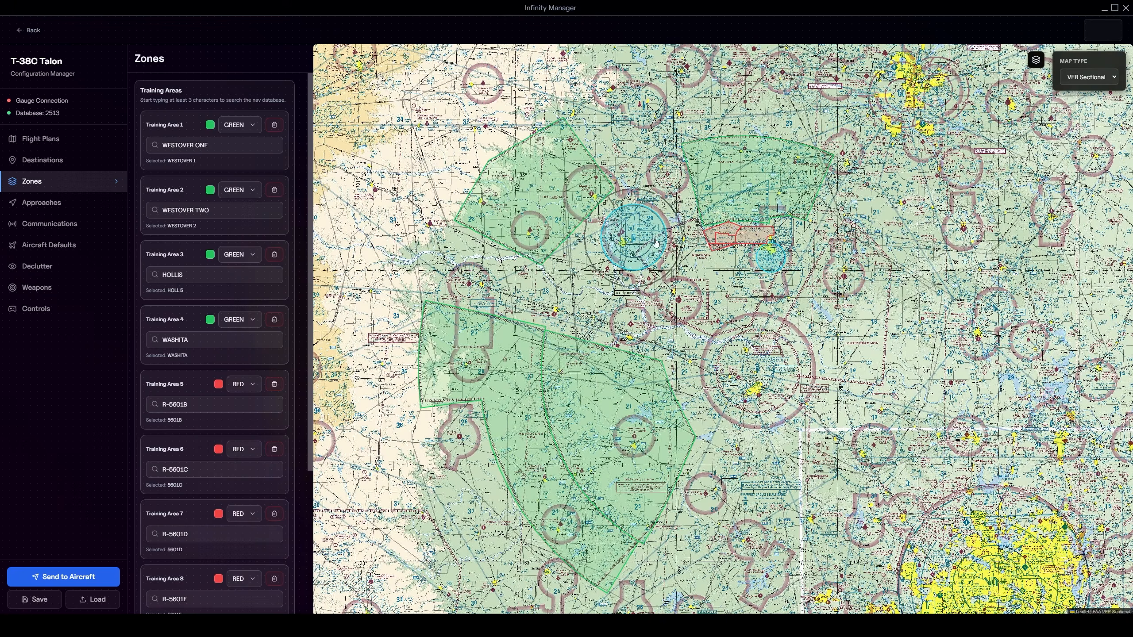
Step: Search for "laug" in the empty Training Area 9 and assign LAUGHLIN ONE to it
scroll(261, 301, down, 4)
click(239, 468)
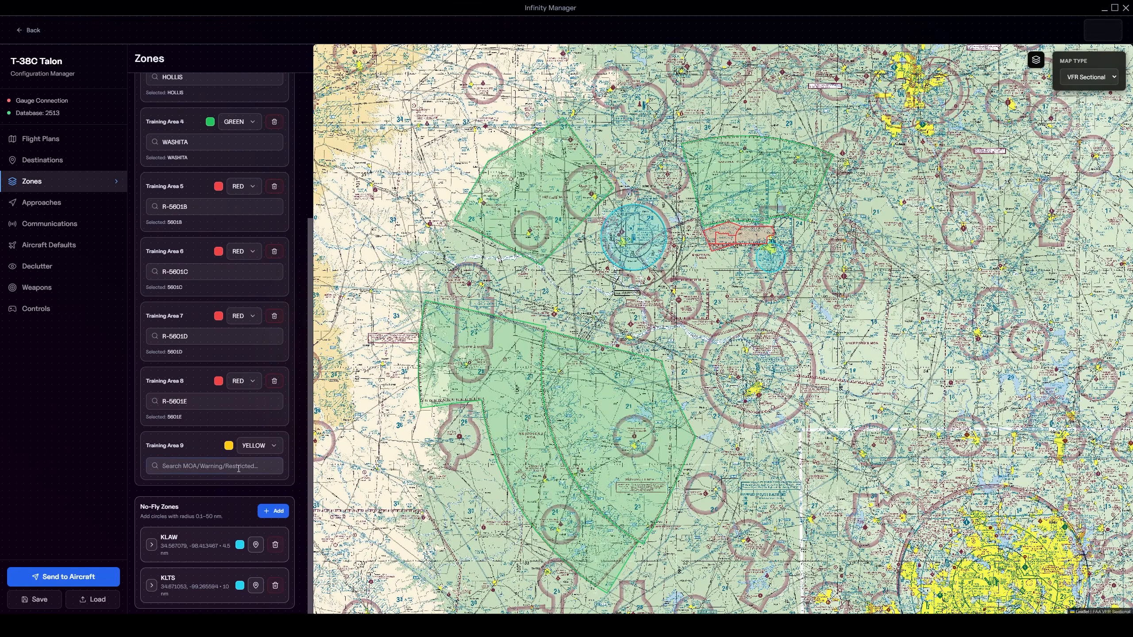
text(laug)
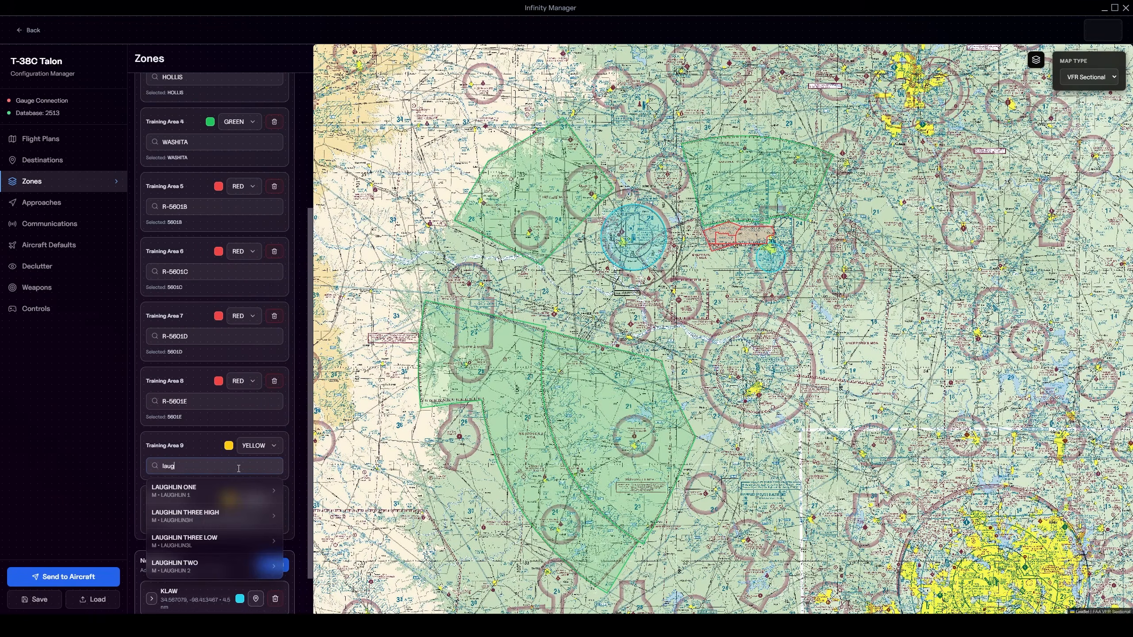
click(180, 487)
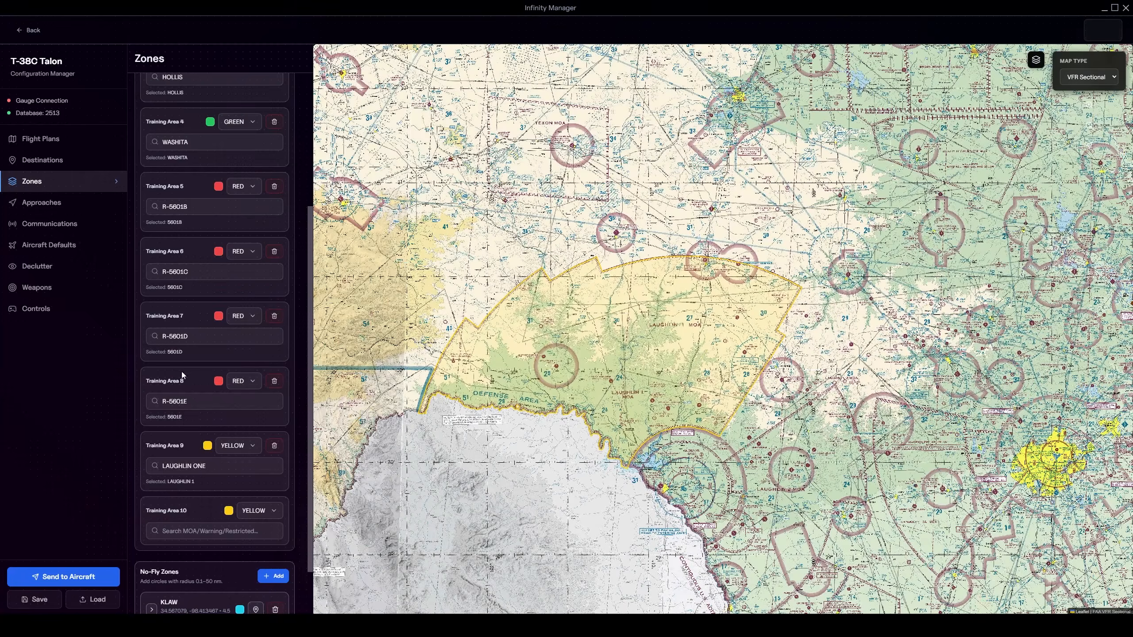
Step: Recolour the LAUGHLIN ONE training area to CYAN, MAGENTA and RED in turn, and delete the area
click(234, 446)
click(231, 485)
click(238, 445)
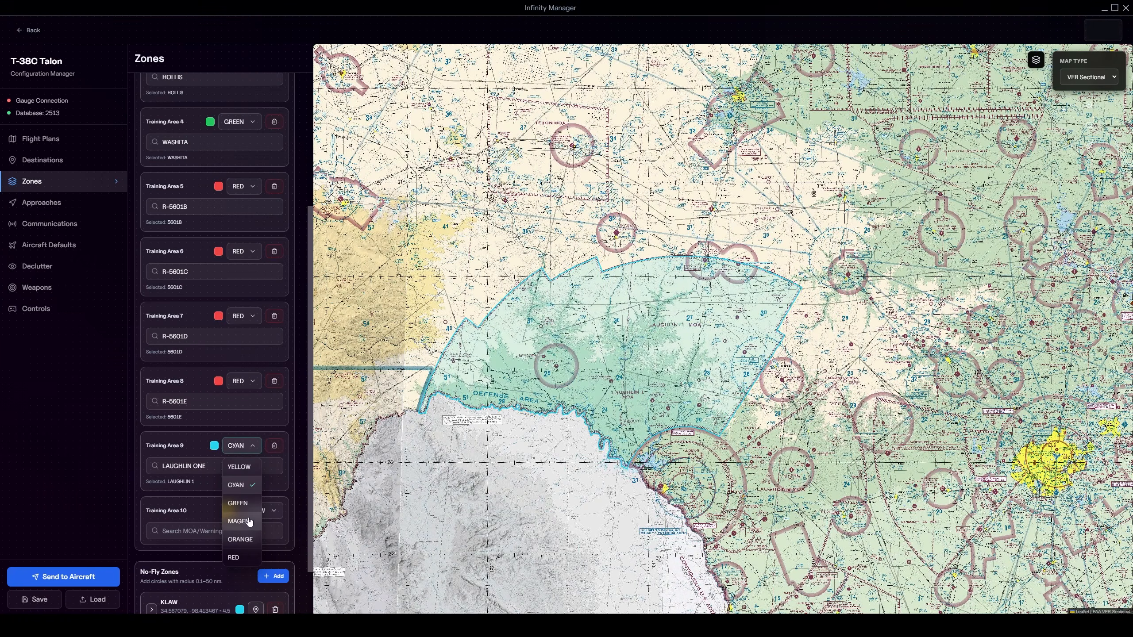
click(240, 522)
click(236, 445)
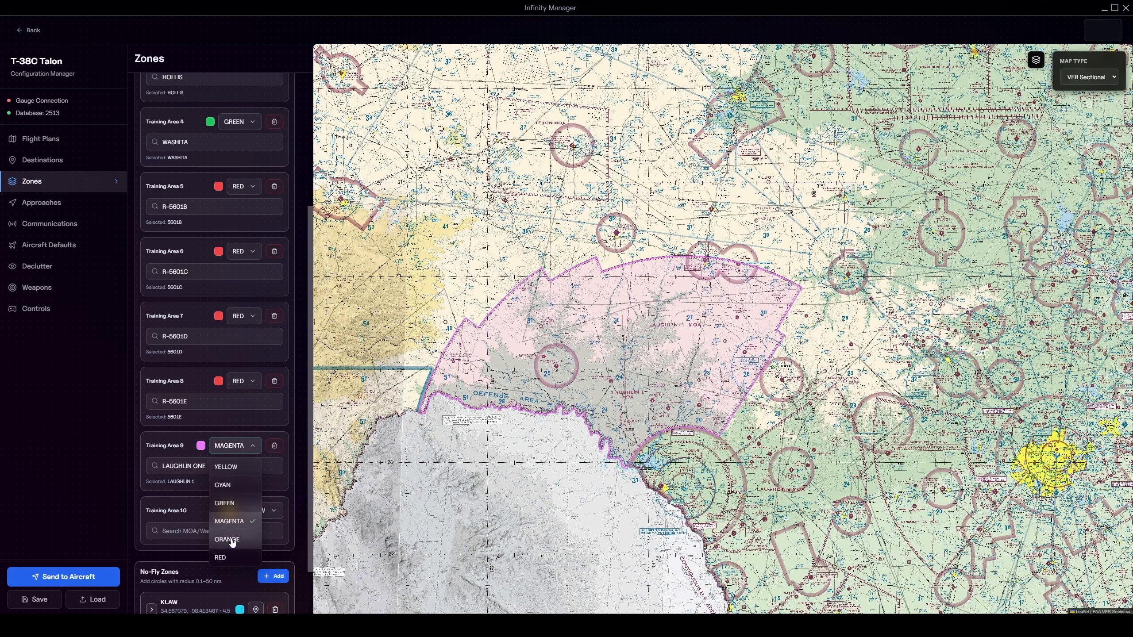
click(236, 513)
click(238, 445)
click(274, 446)
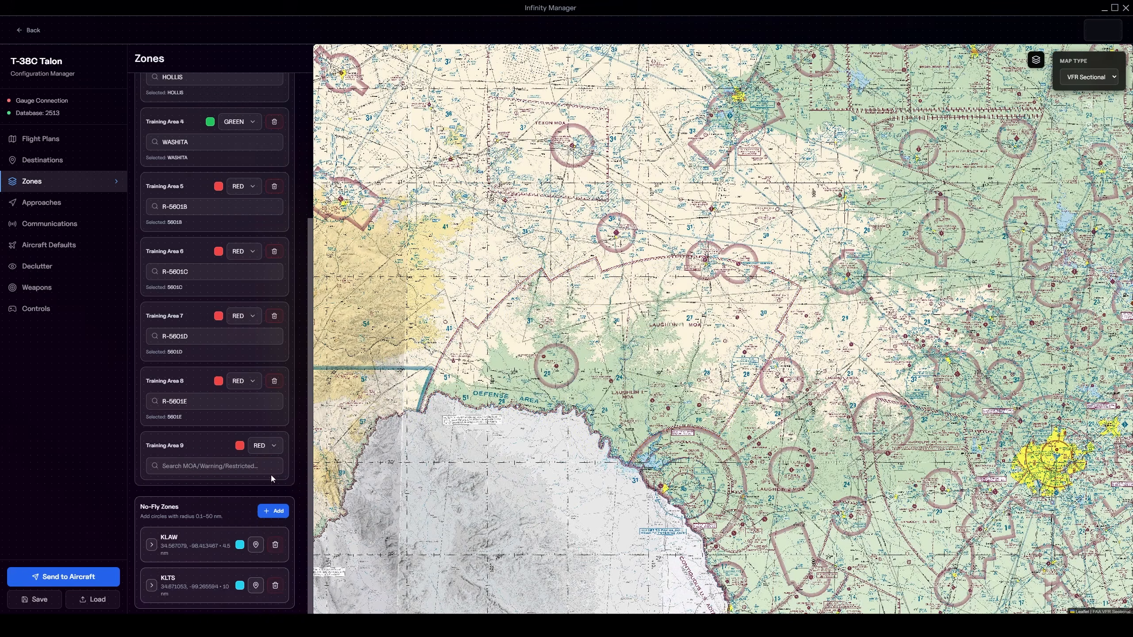
Step: Add a no-fly zone and set its center on Laughlin AFB on the map
click(273, 511)
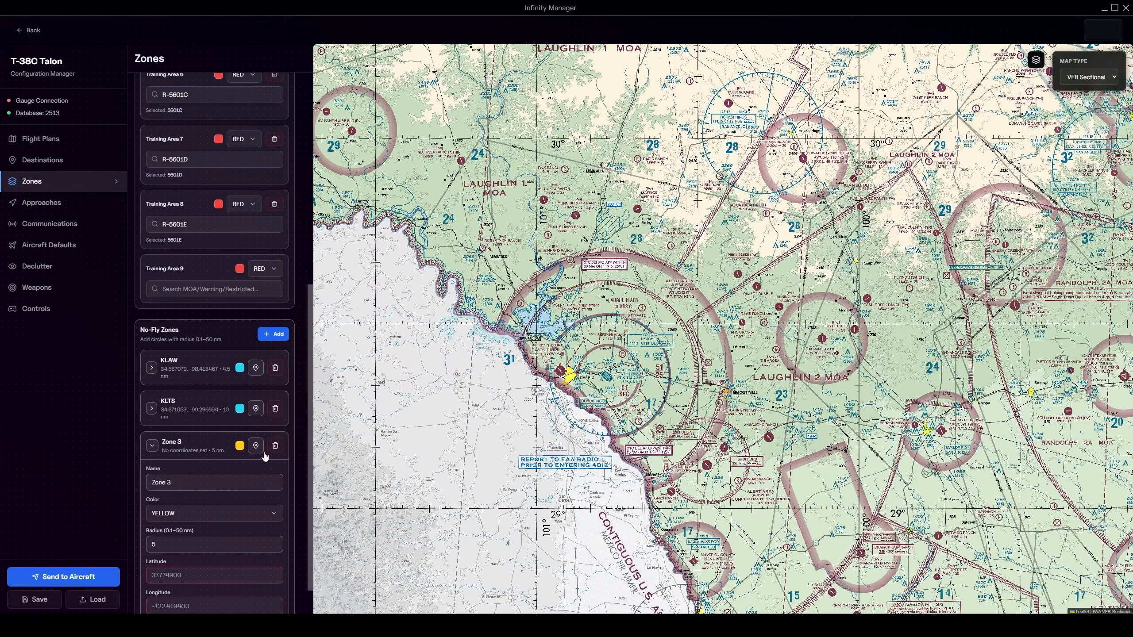
click(256, 445)
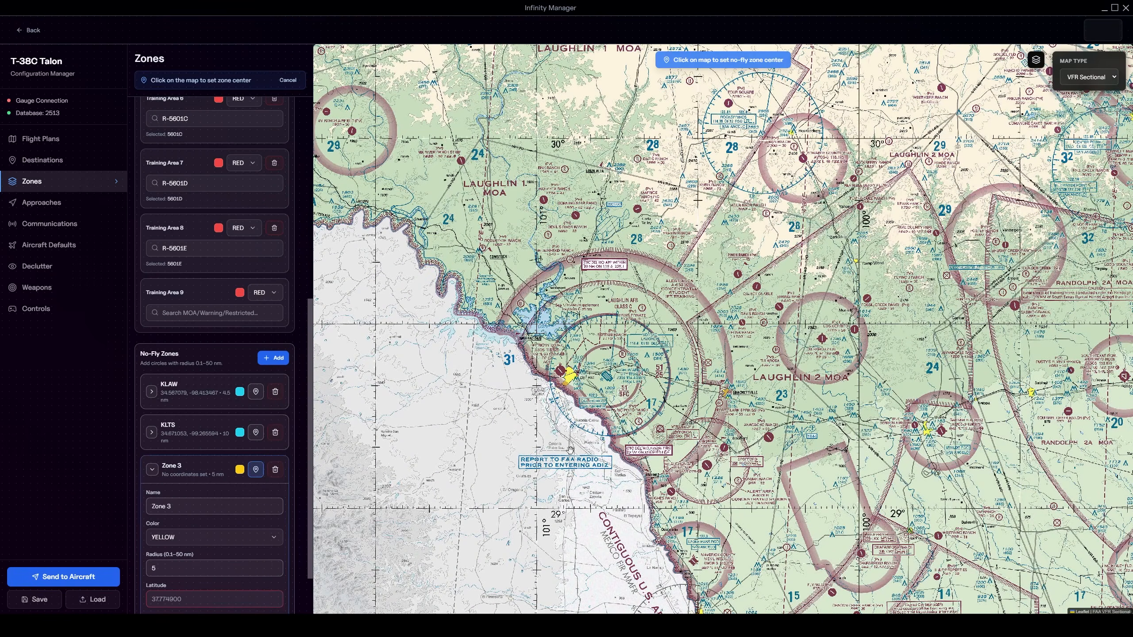
scroll(604, 379, up, 3)
click(615, 372)
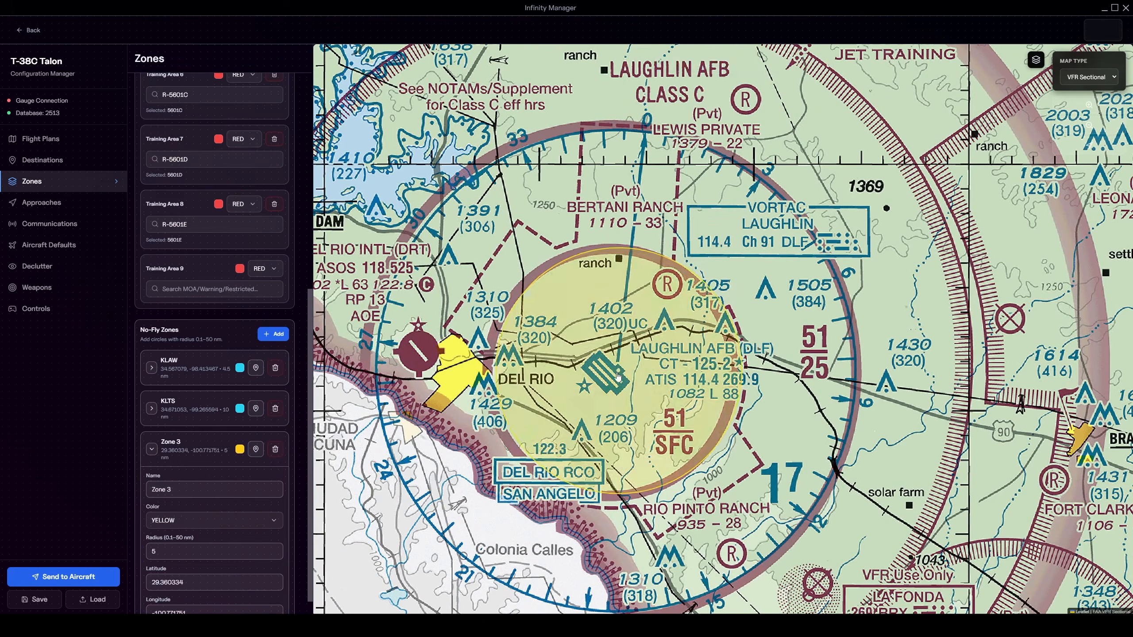
scroll(595, 399, down, 2)
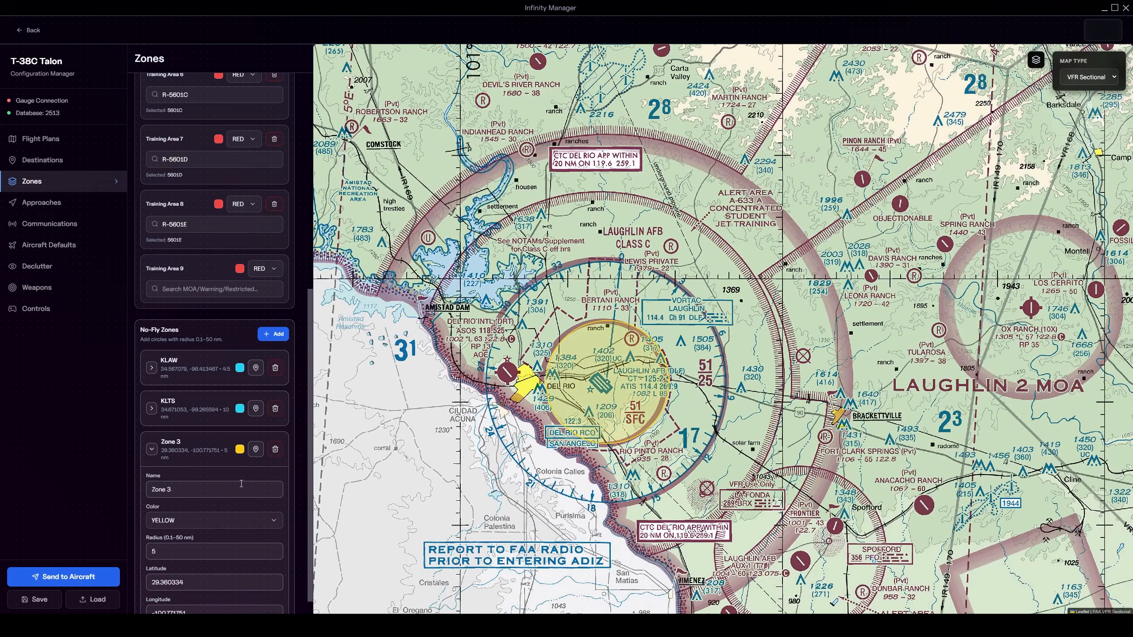
Step: Set the new no-fly zone's color to RED and its radius to 30 nm
click(240, 520)
click(212, 500)
scroll(223, 503, down, 1)
click(209, 521)
text(30)
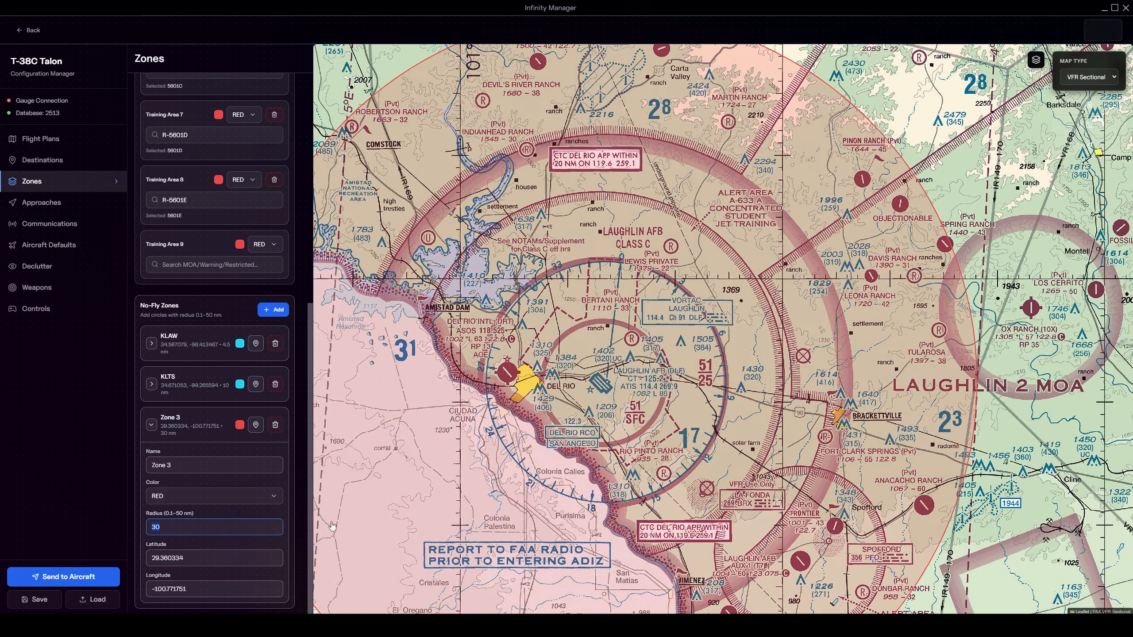
scroll(703, 417, down, 2)
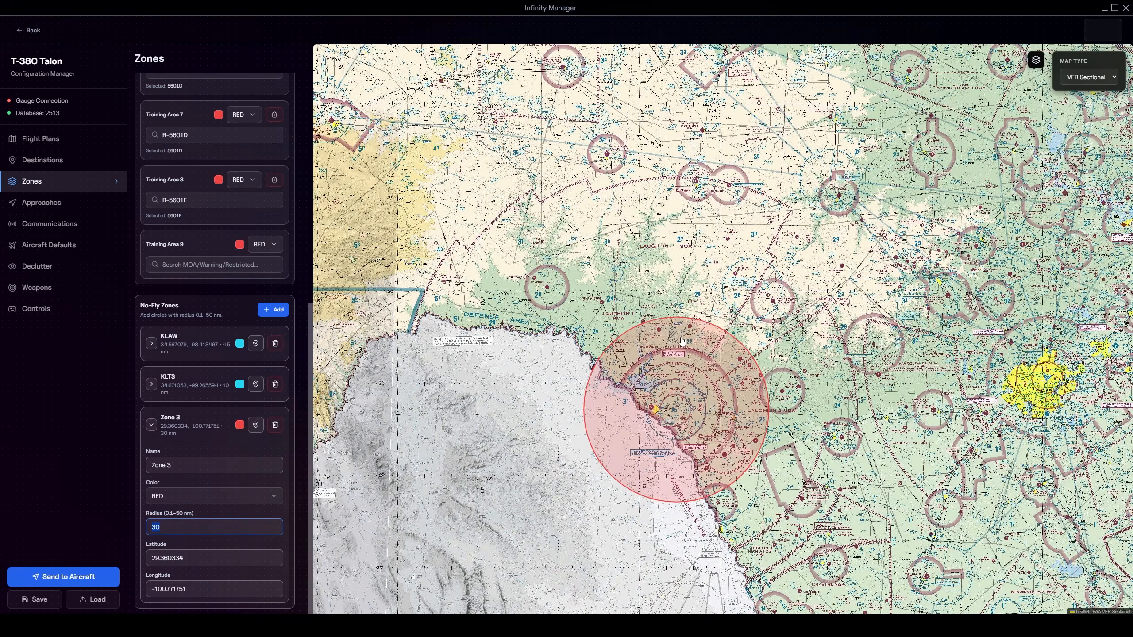
Step: Rename the new no-fly zone KDLF and collapse its details
click(200, 464)
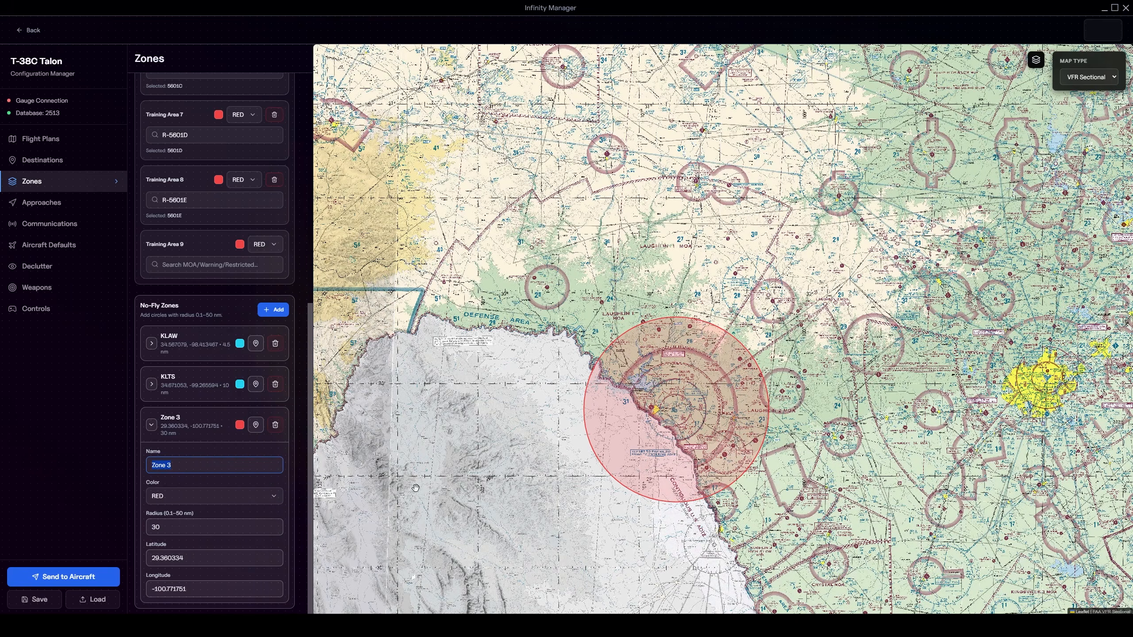
text(LD)
key(BackSpace)
text(KD)
click(166, 435)
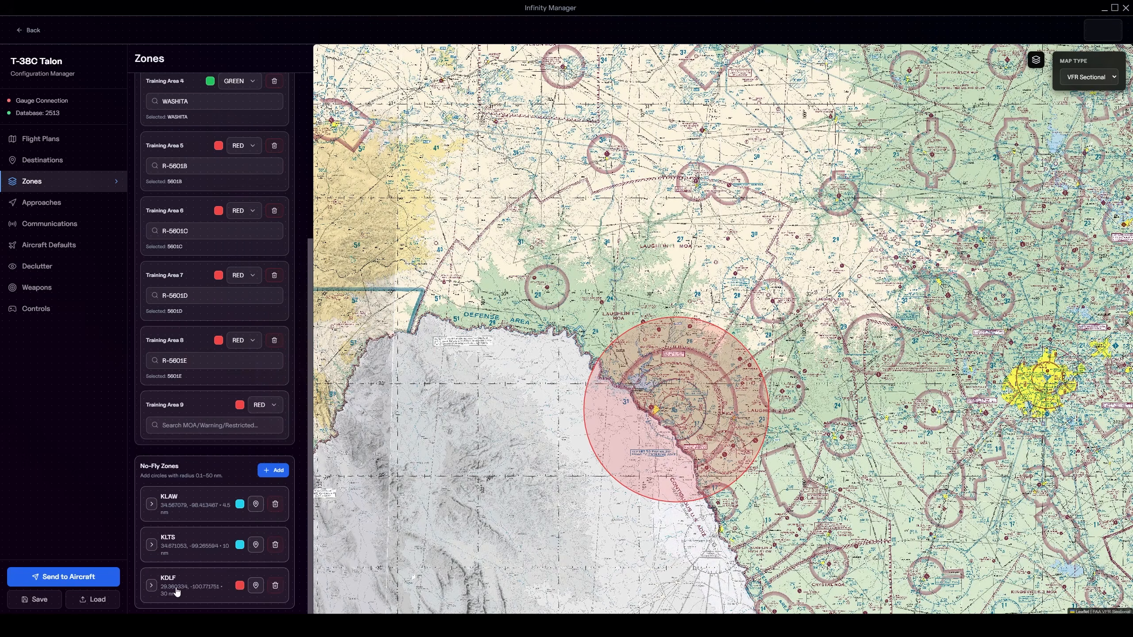
Step: On the Approaches page, add an ILS approach for KSPS runway RW33L, then refresh it from the Nav DB and apply it
click(69, 207)
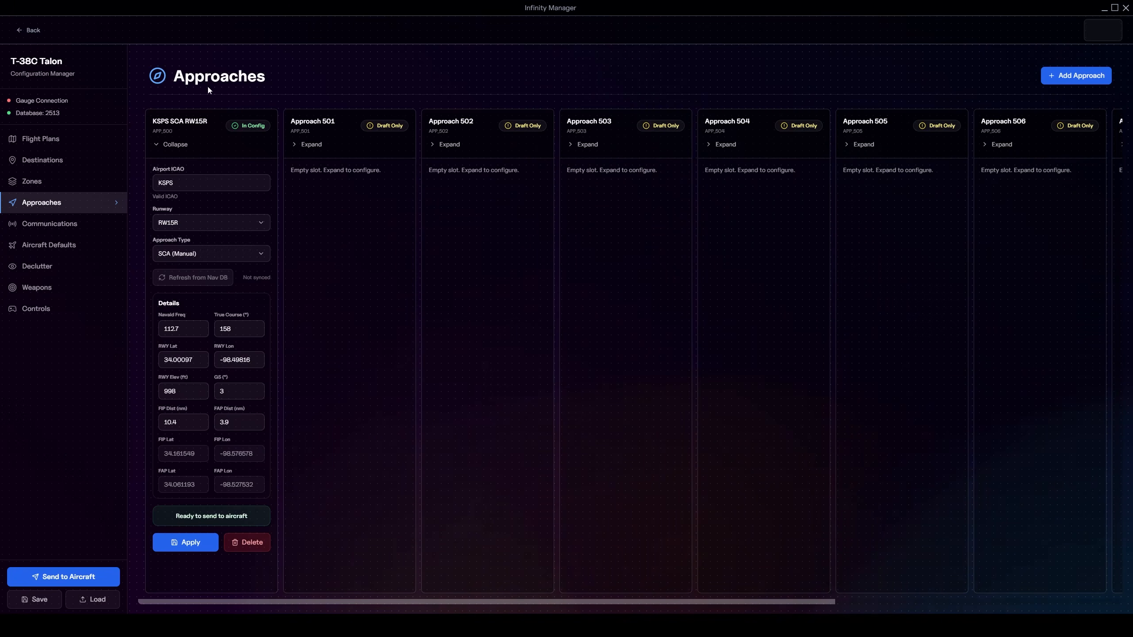
click(1070, 81)
text(KSPS)
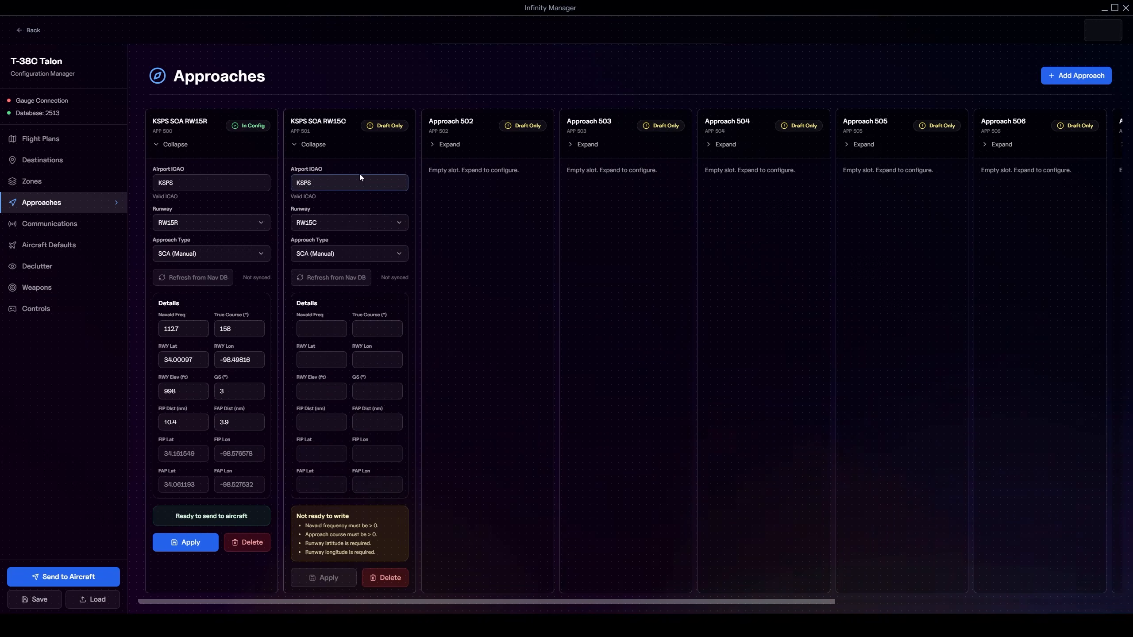
click(326, 223)
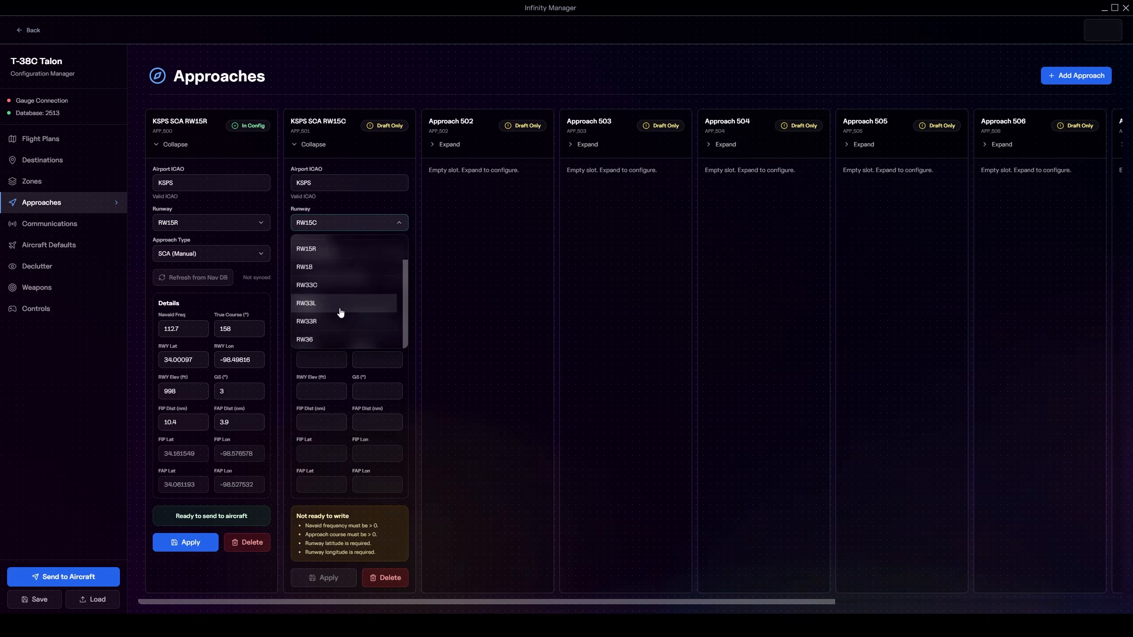
click(339, 317)
click(339, 257)
click(332, 292)
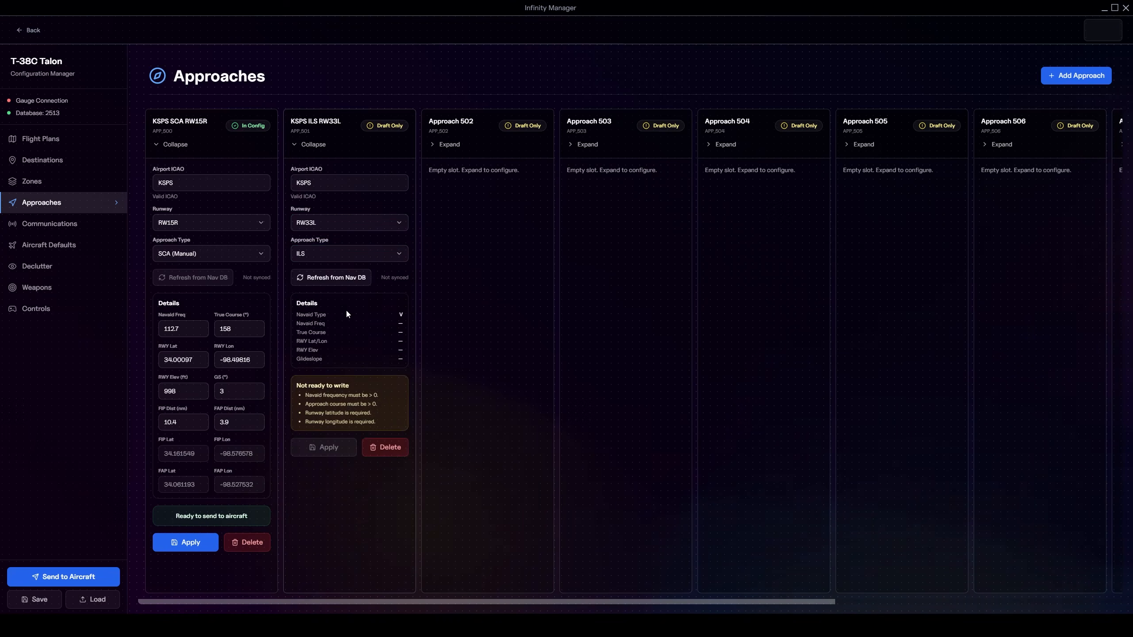
click(330, 285)
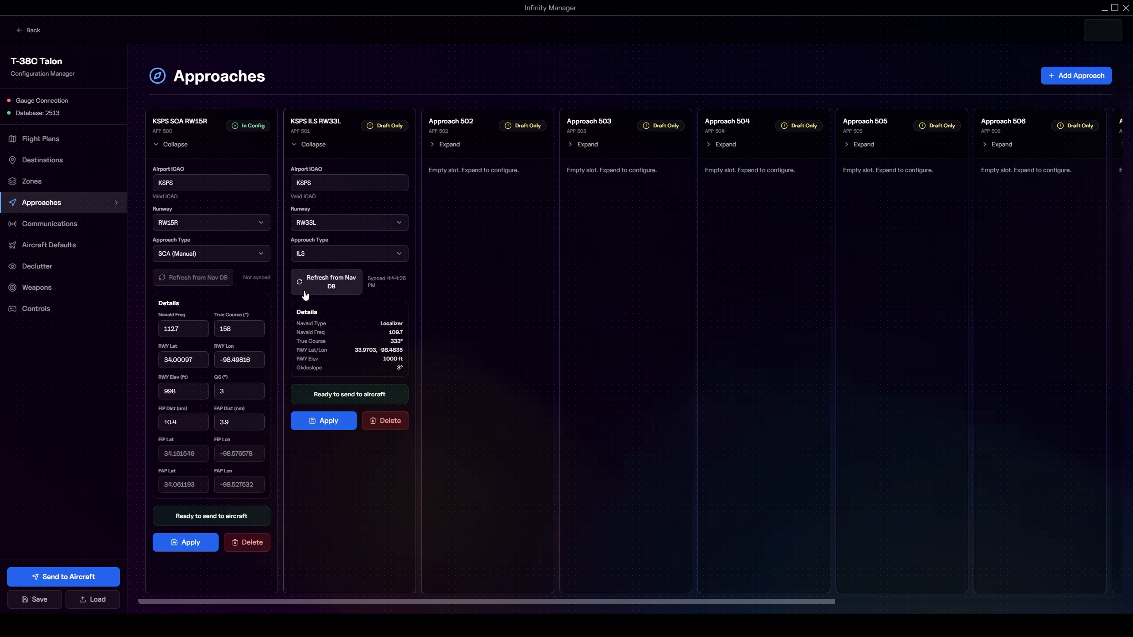
click(329, 421)
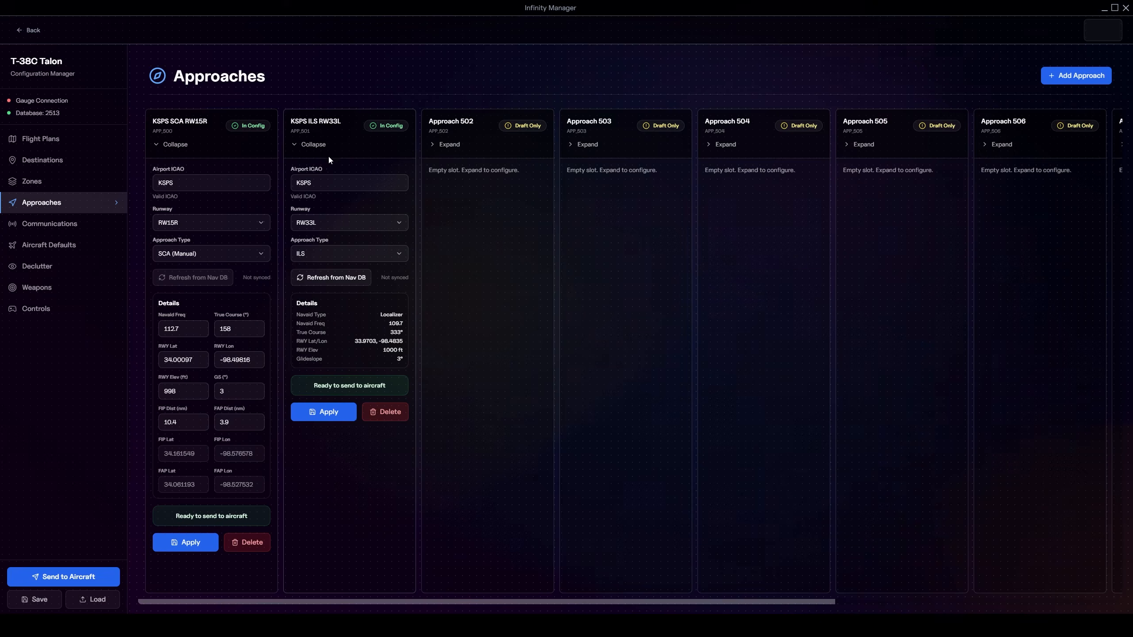
Step: Look over the VHF and UHF presets in Communications and the aural/visual alert settings in Aircraft Defaults
click(82, 224)
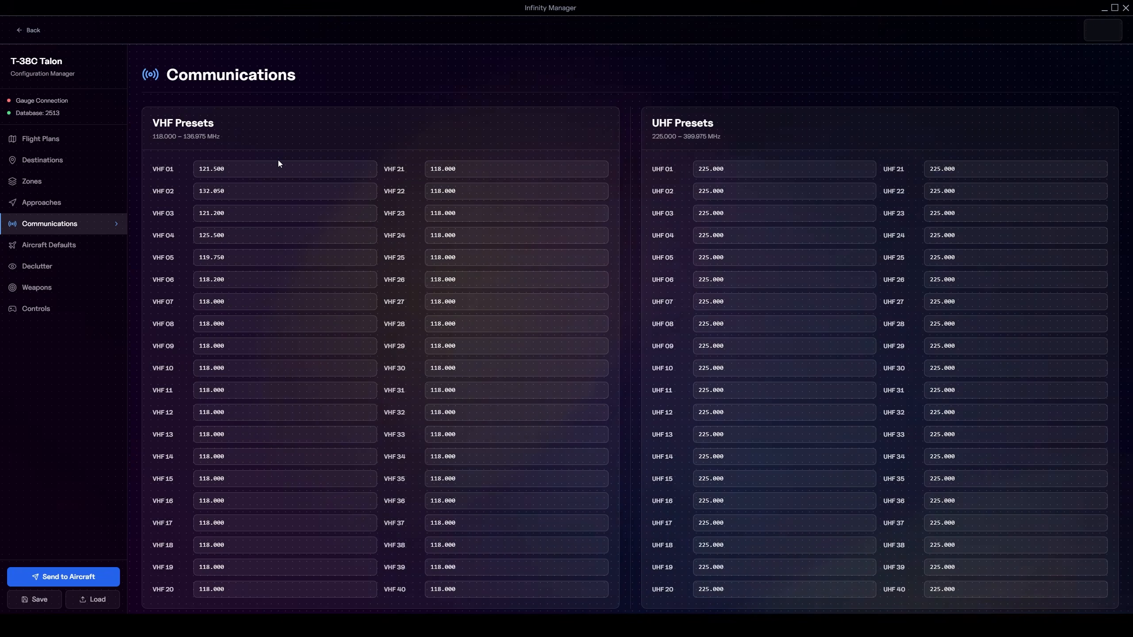
click(113, 245)
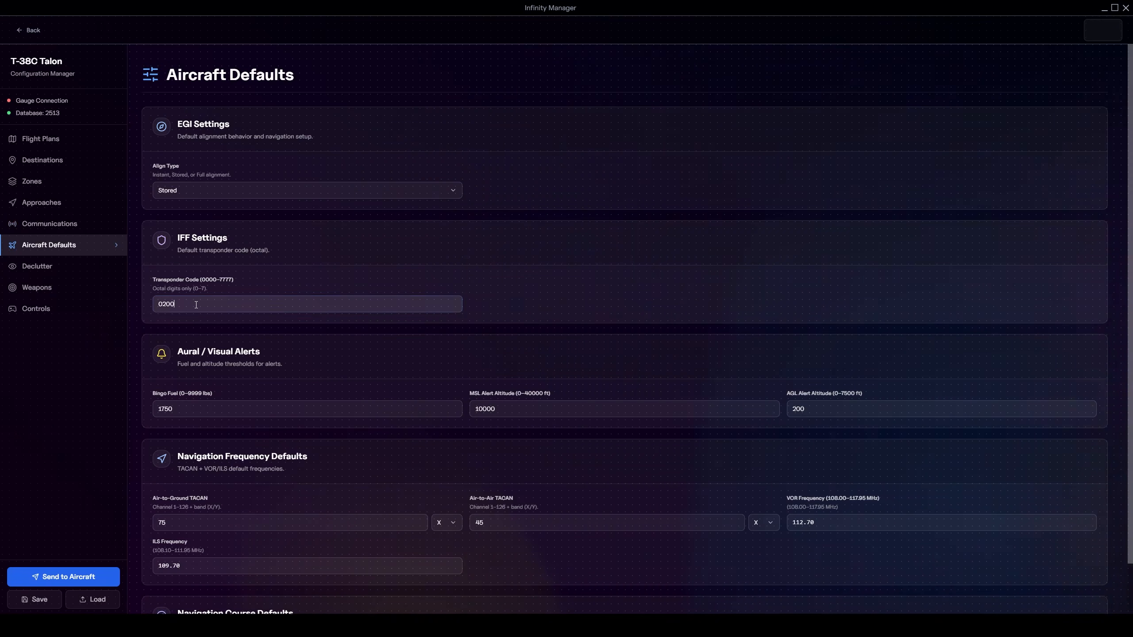
click(194, 408)
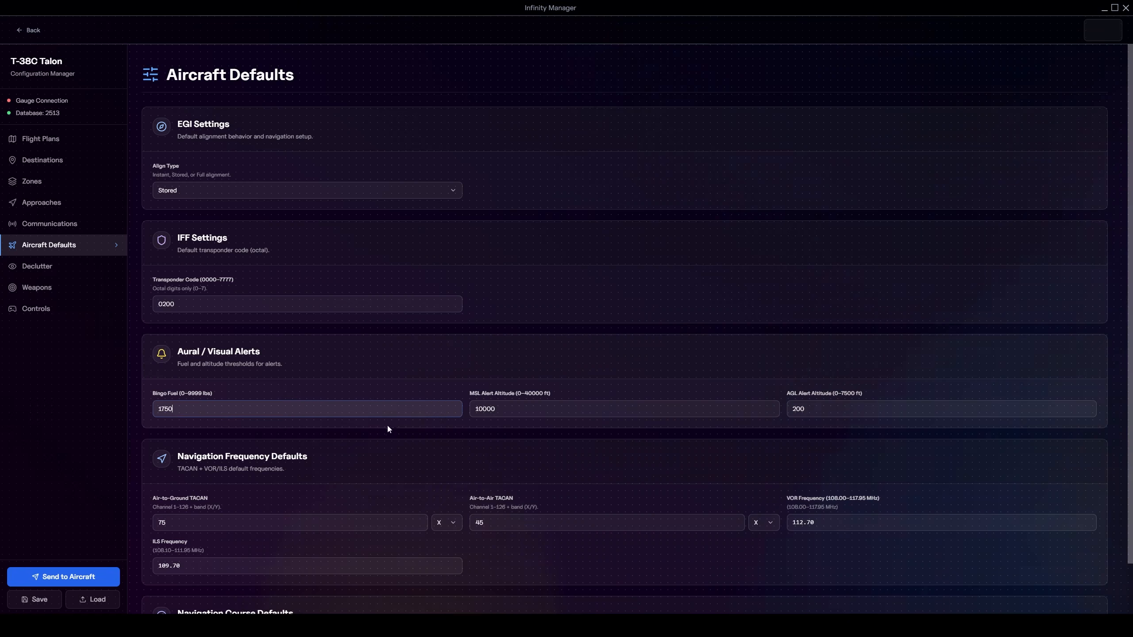
click(545, 414)
click(844, 414)
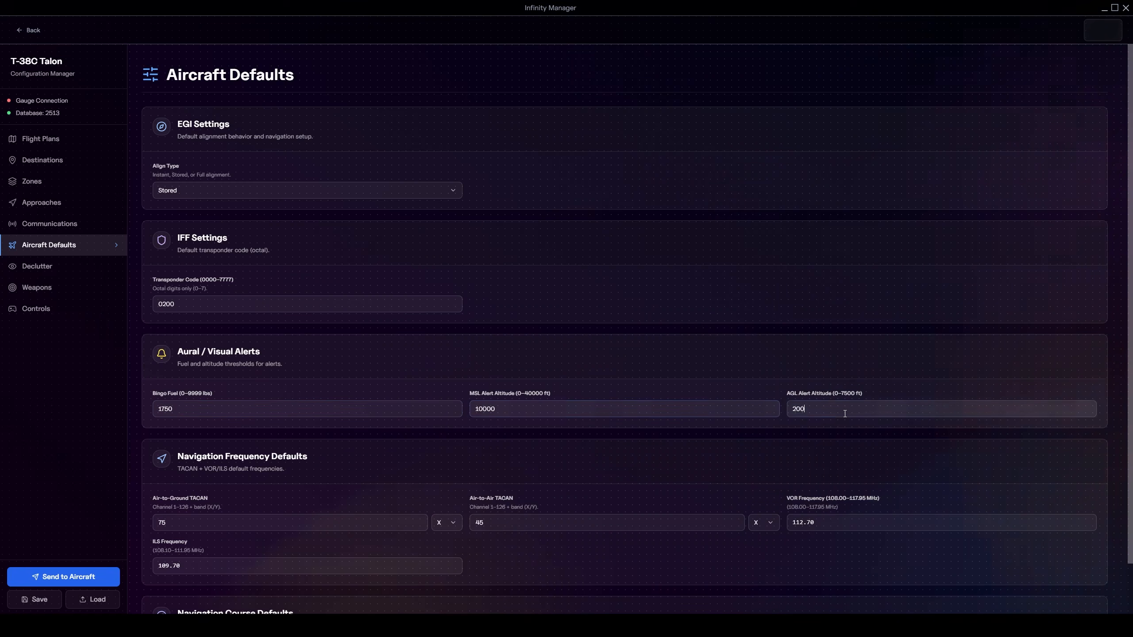
Step: Examine the navigation frequency and course defaults and the available EGI align types
scroll(208, 353, down, 3)
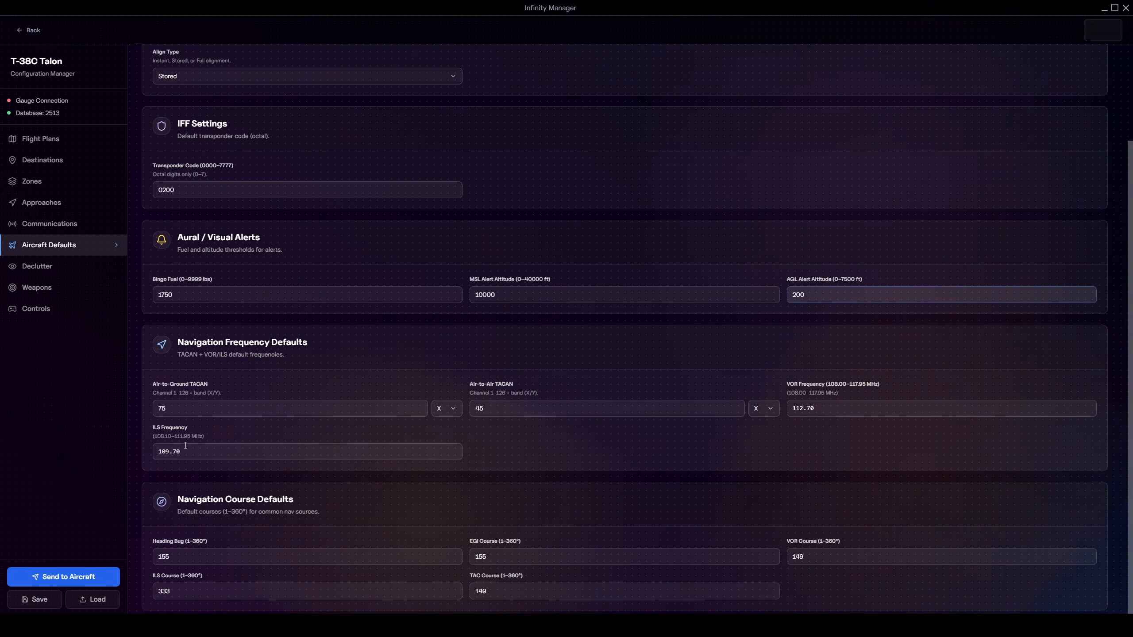
click(569, 406)
double_click(859, 410)
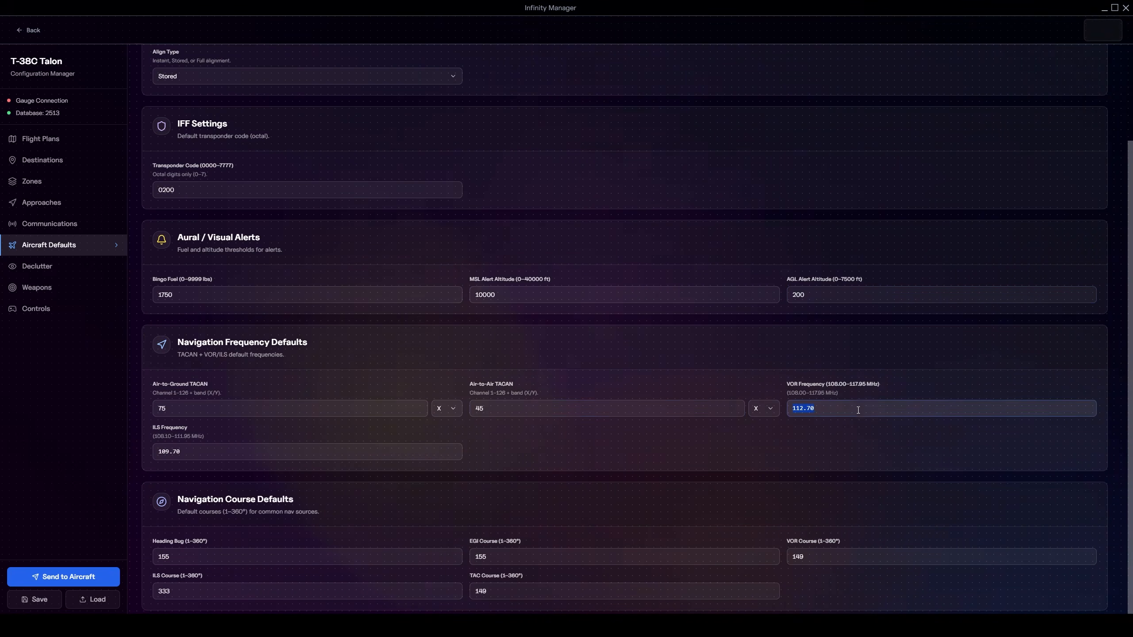
double_click(327, 448)
click(589, 469)
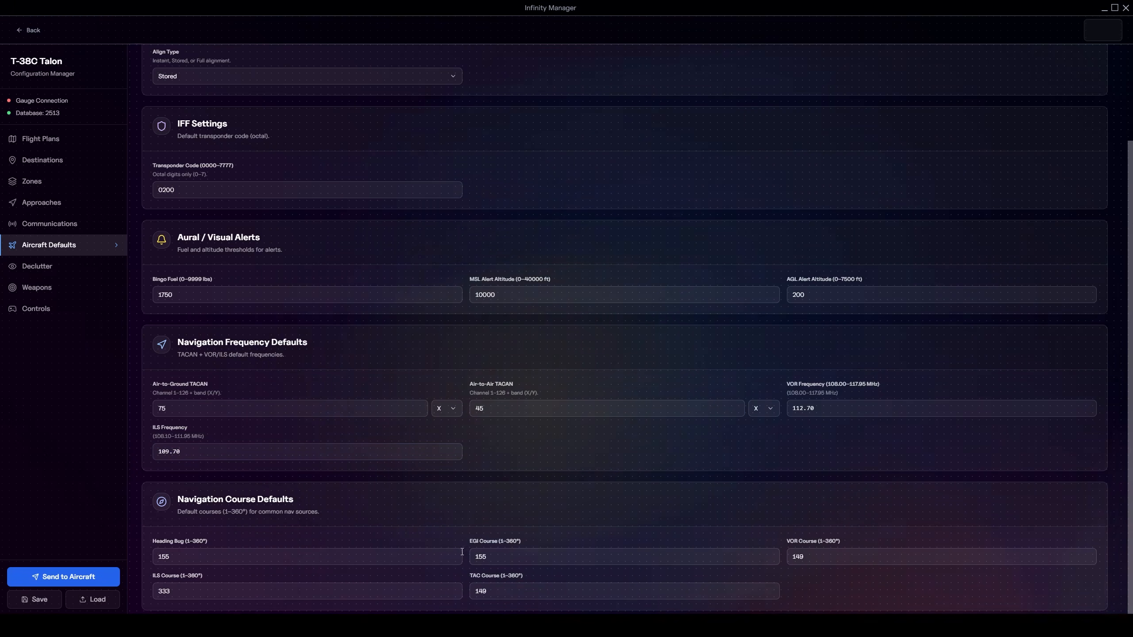
scroll(729, 519, up, 3)
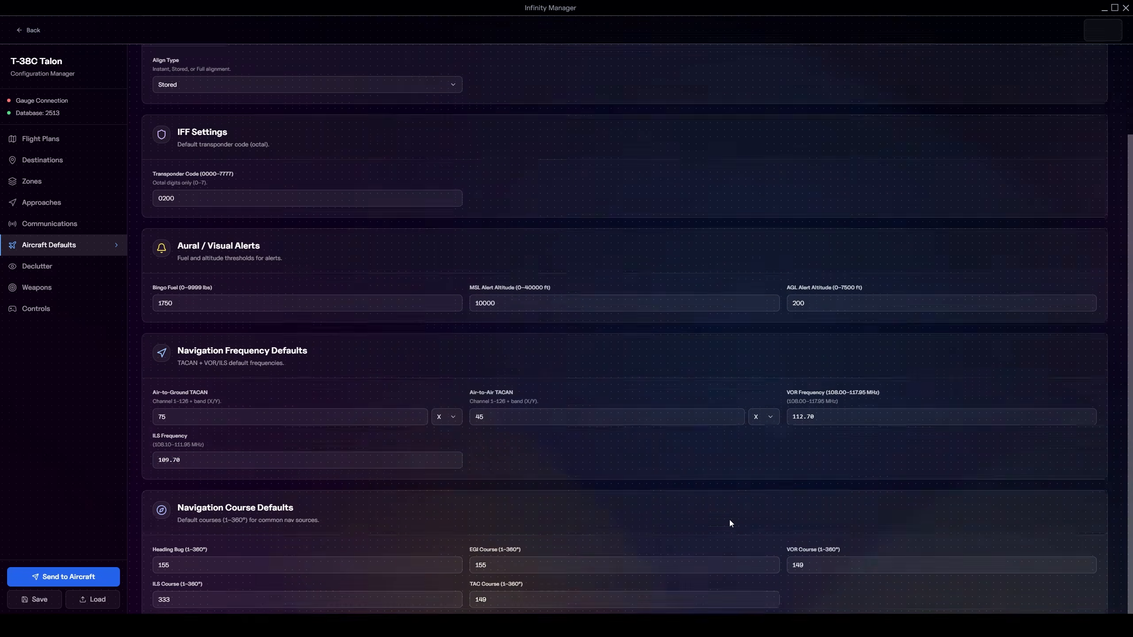
click(319, 191)
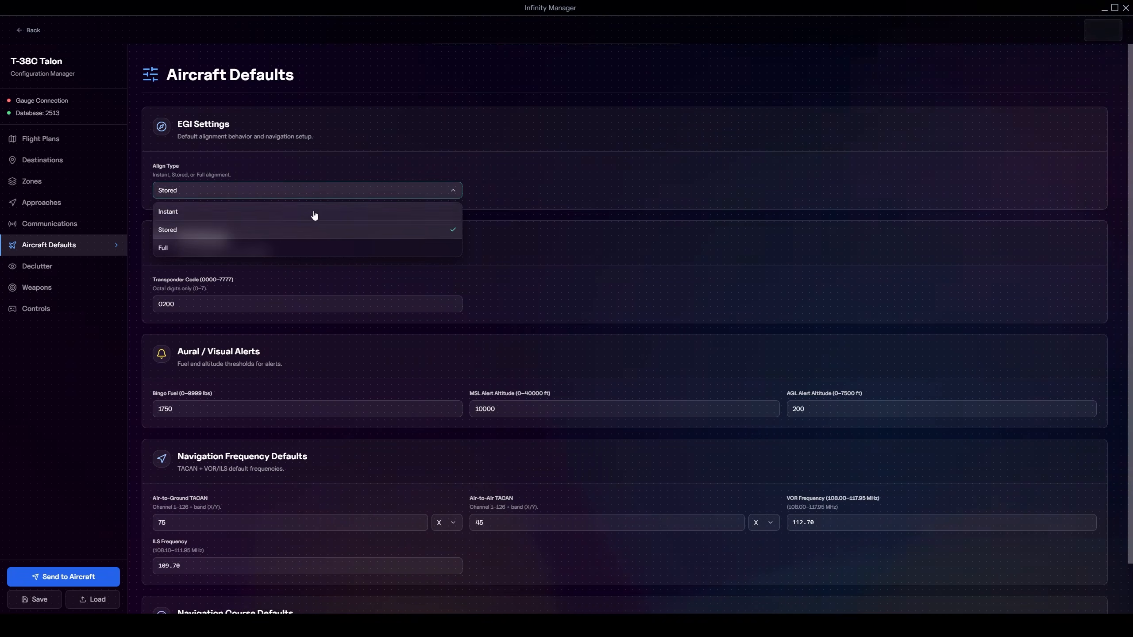
click(481, 149)
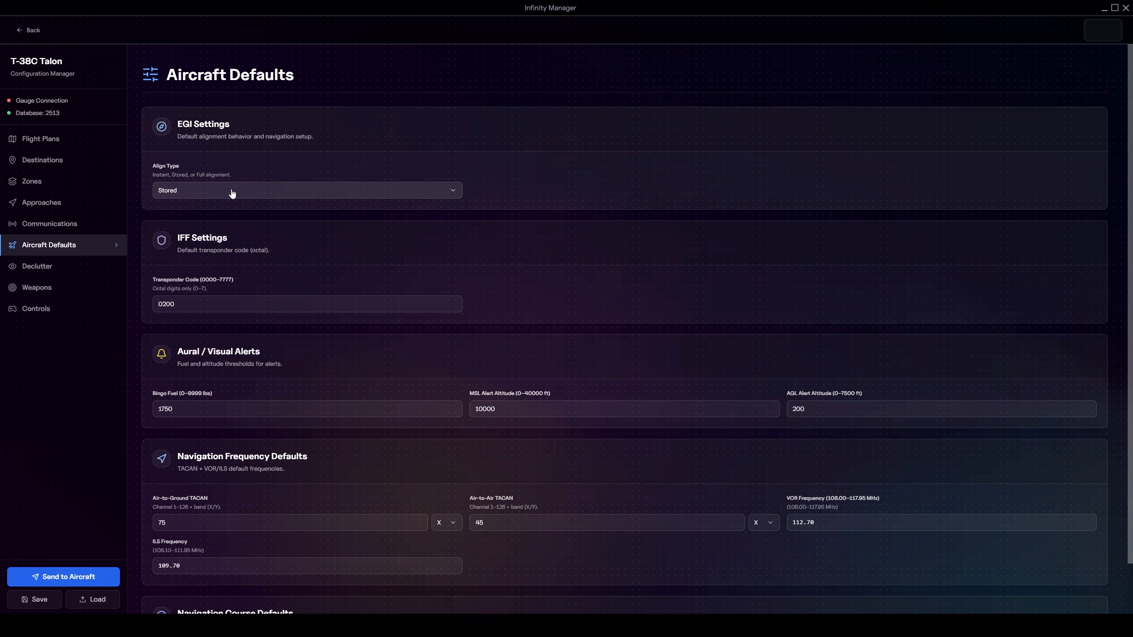
Step: Open the Declutter page and examine the show/hide options for the MFD and HUD
click(69, 266)
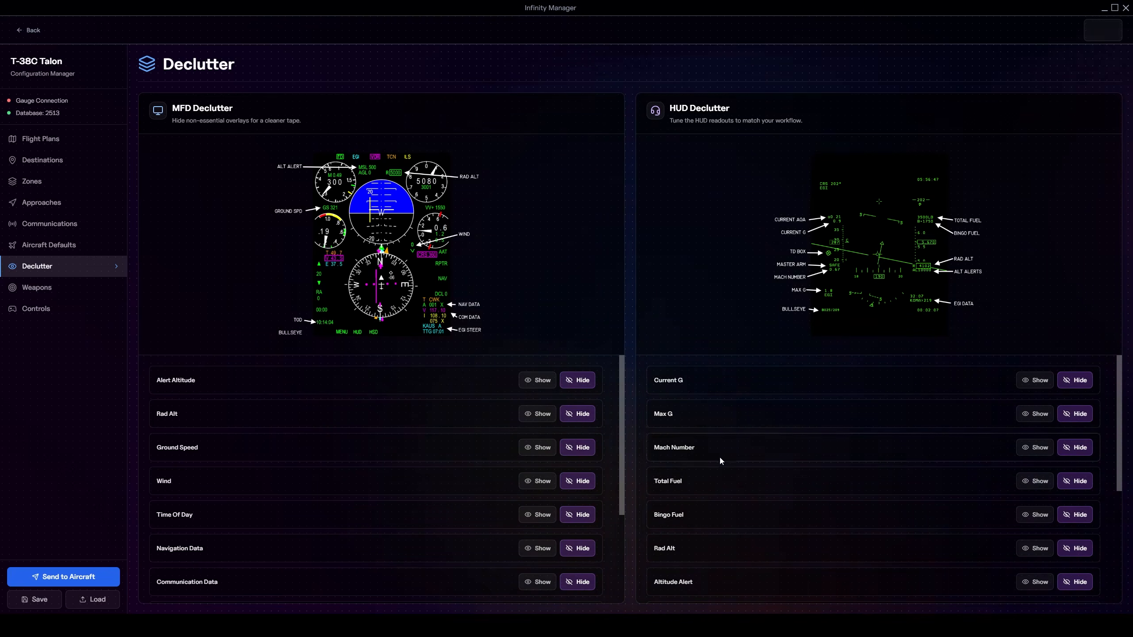
scroll(714, 455, down, 1)
scroll(615, 440, down, 3)
scroll(940, 490, down, 5)
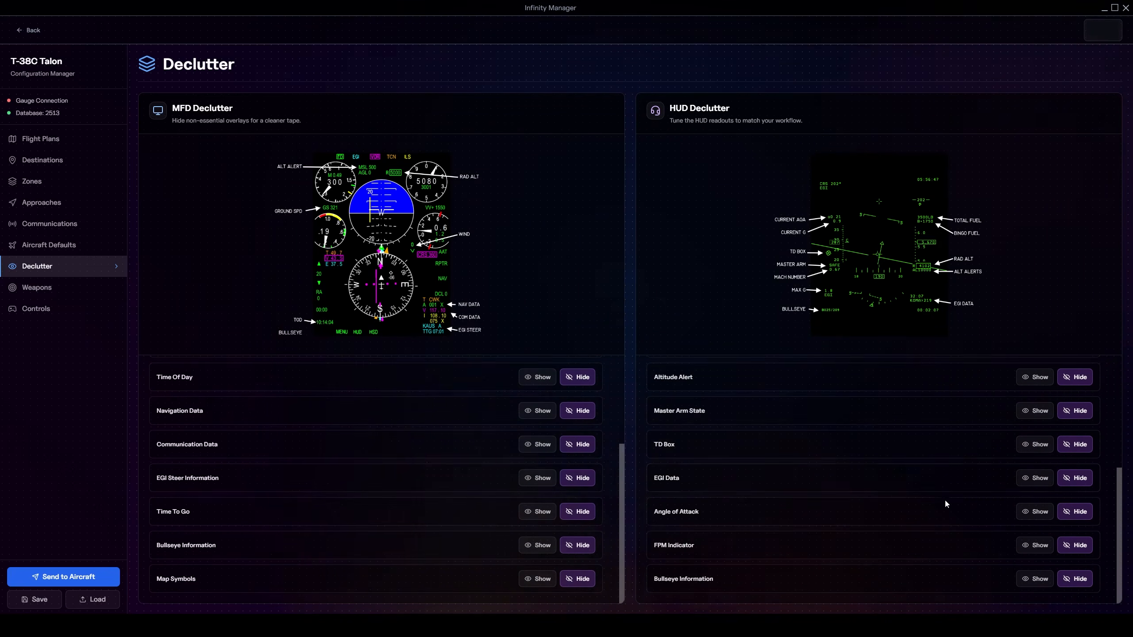
scroll(939, 494, up, 4)
scroll(557, 468, up, 3)
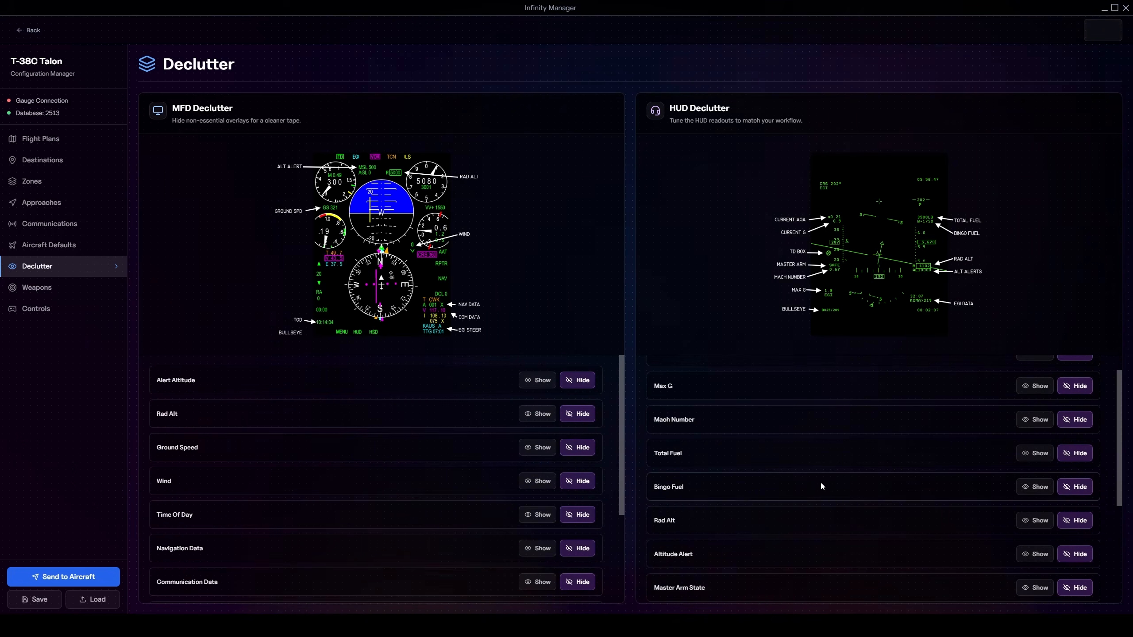
scroll(841, 475, up, 1)
Step: View the Weapon Programs page, and examine the stick and throttle bindings on the Controls page
click(40, 287)
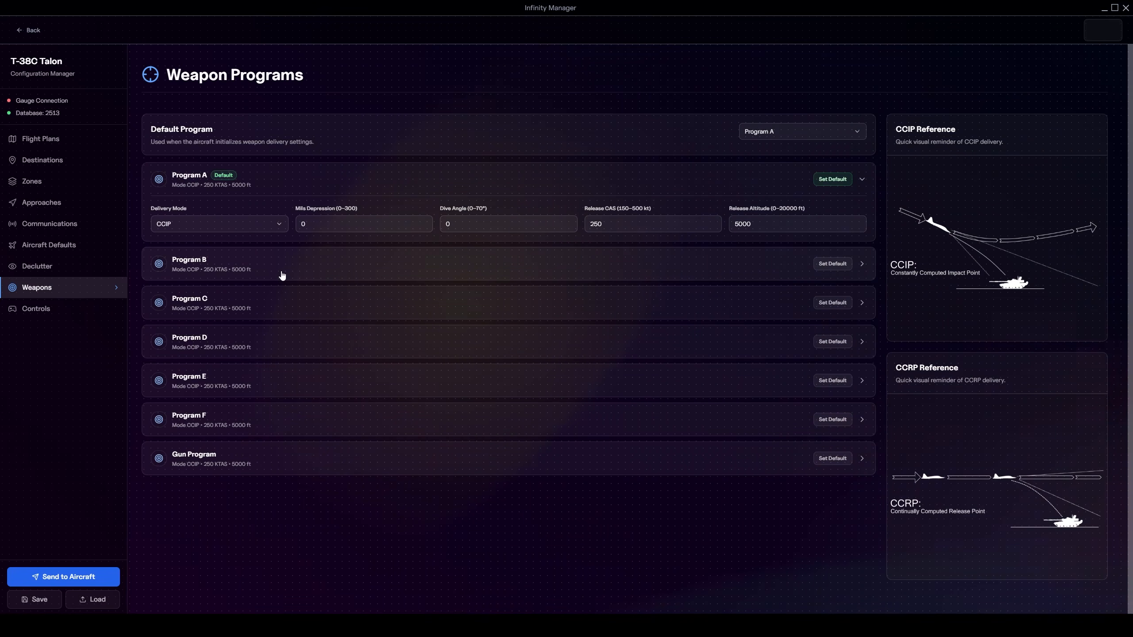
click(69, 309)
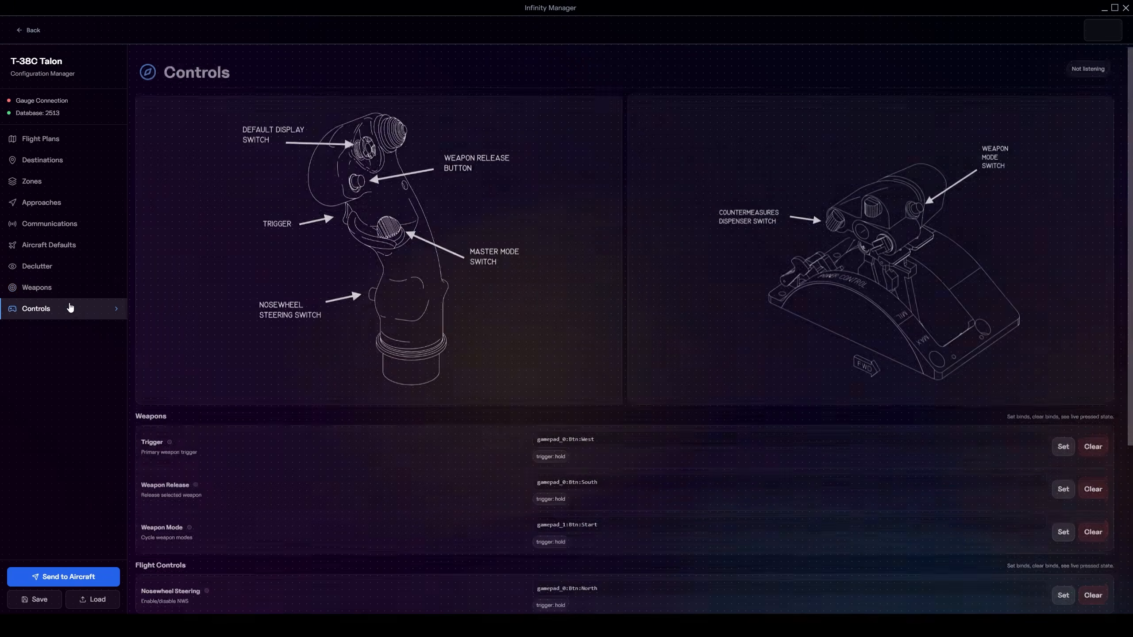
scroll(357, 307, down, 1)
scroll(357, 307, down, 3)
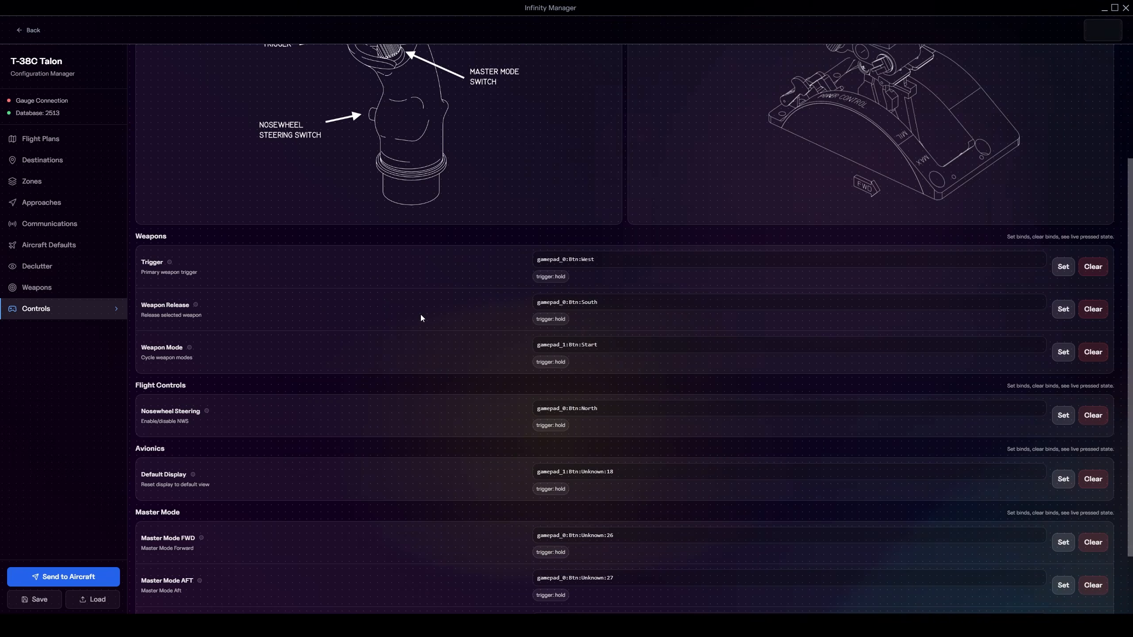
scroll(443, 388, down, 3)
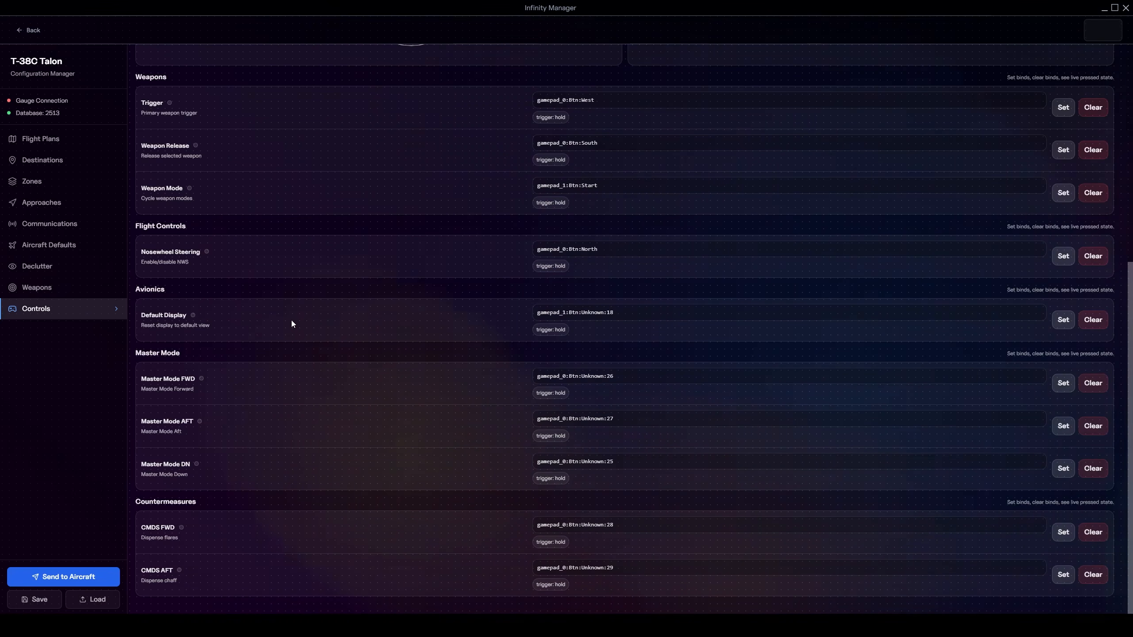
scroll(757, 275, up, 6)
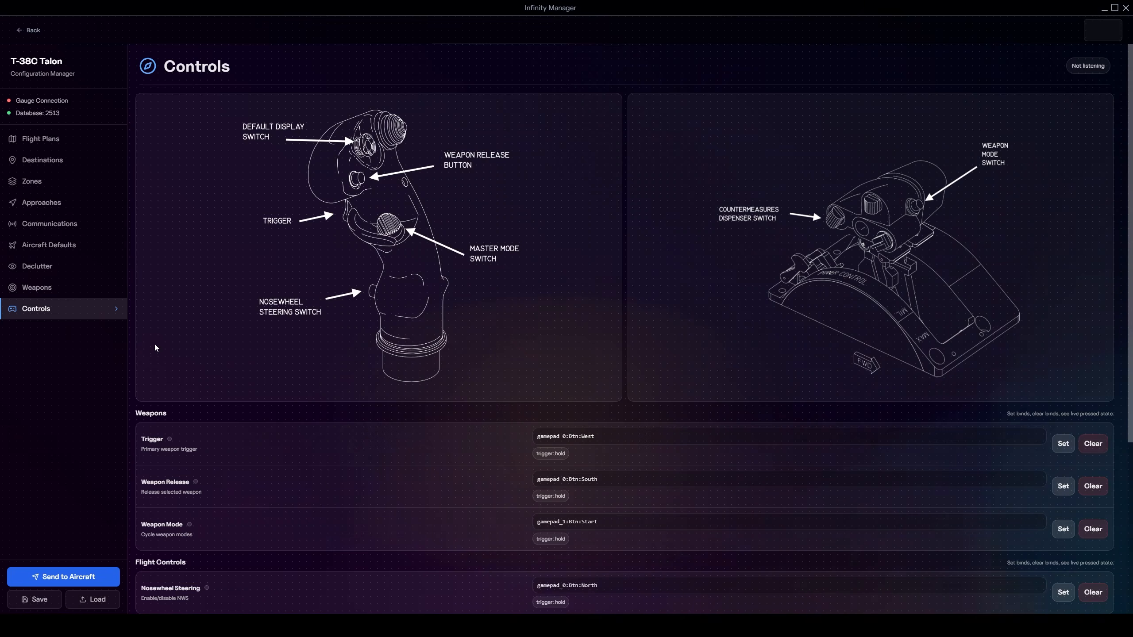
Step: Try to send the configuration to the aircraft, dismiss the notification and switch to the flight simulator
click(69, 578)
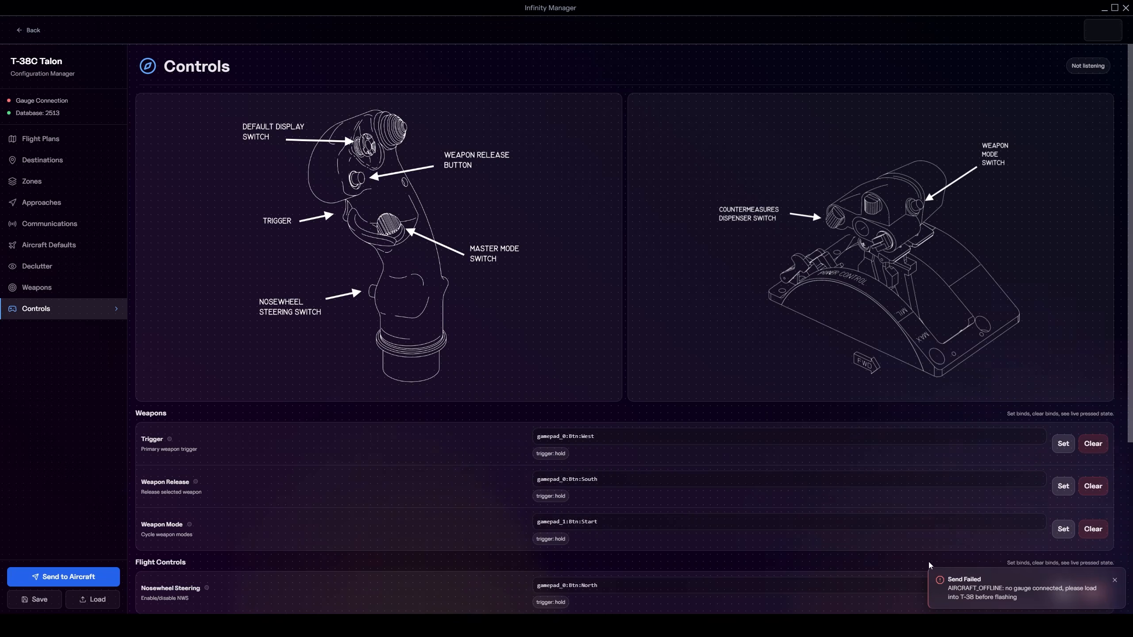
click(1114, 580)
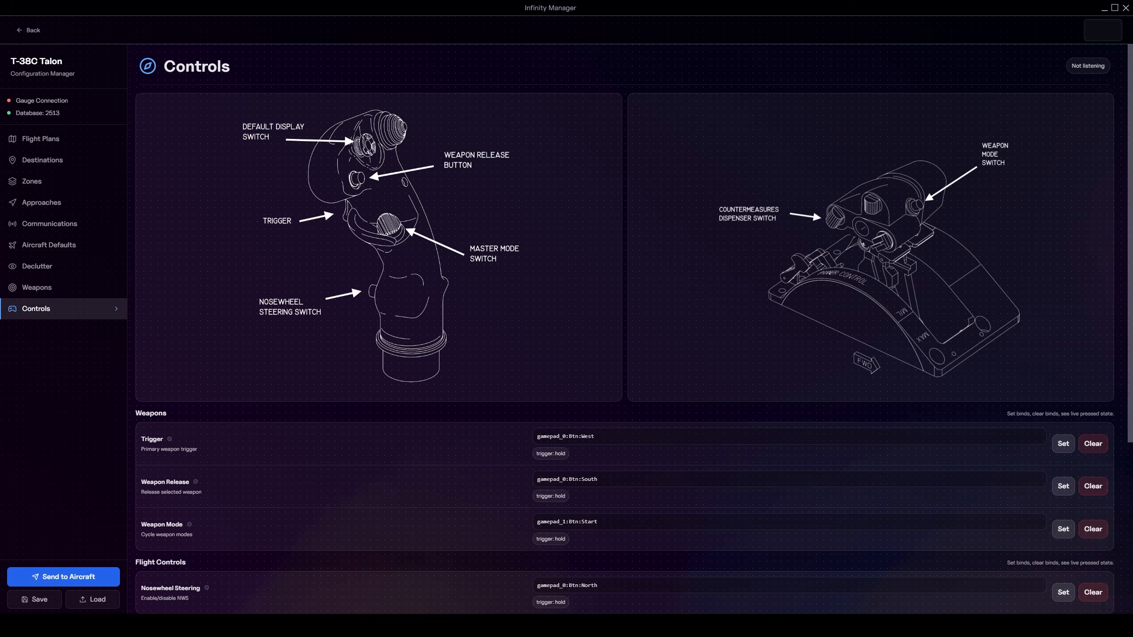
click(654, 628)
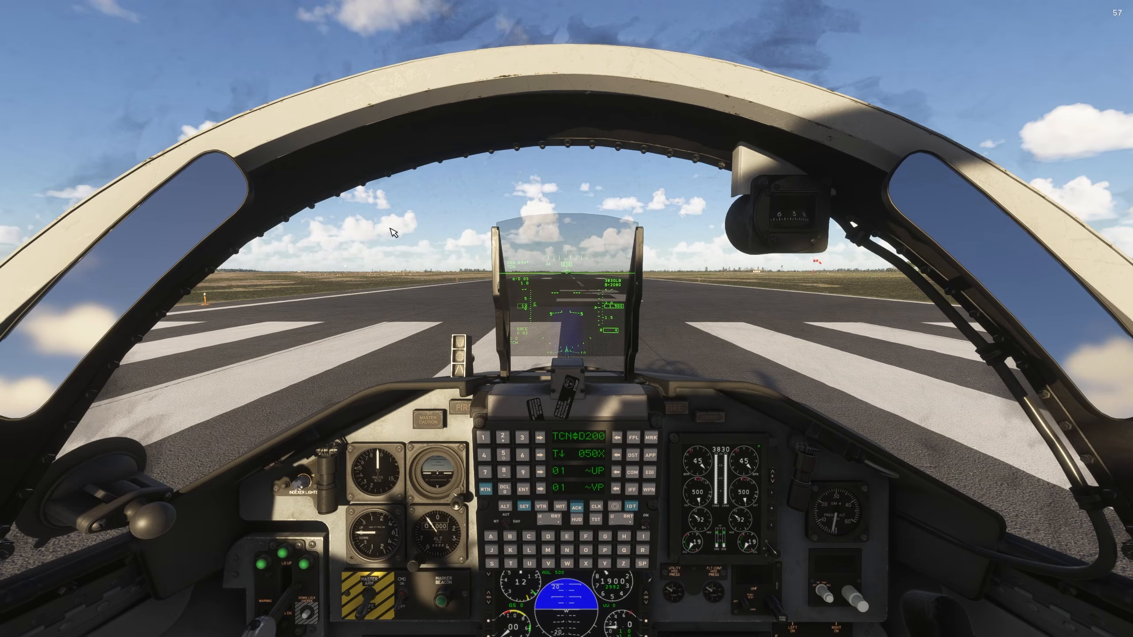
Step: Open the DTS page on the cockpit's multifunction display
drag(535, 316, 535, 580)
scroll(527, 447, up, 6)
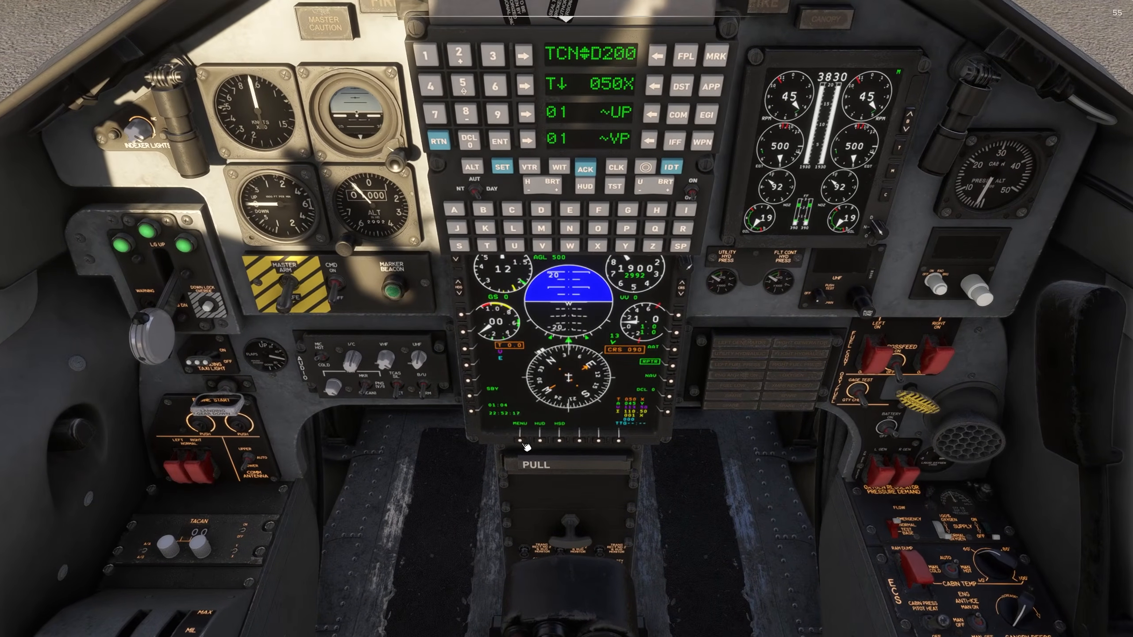
click(526, 444)
click(619, 441)
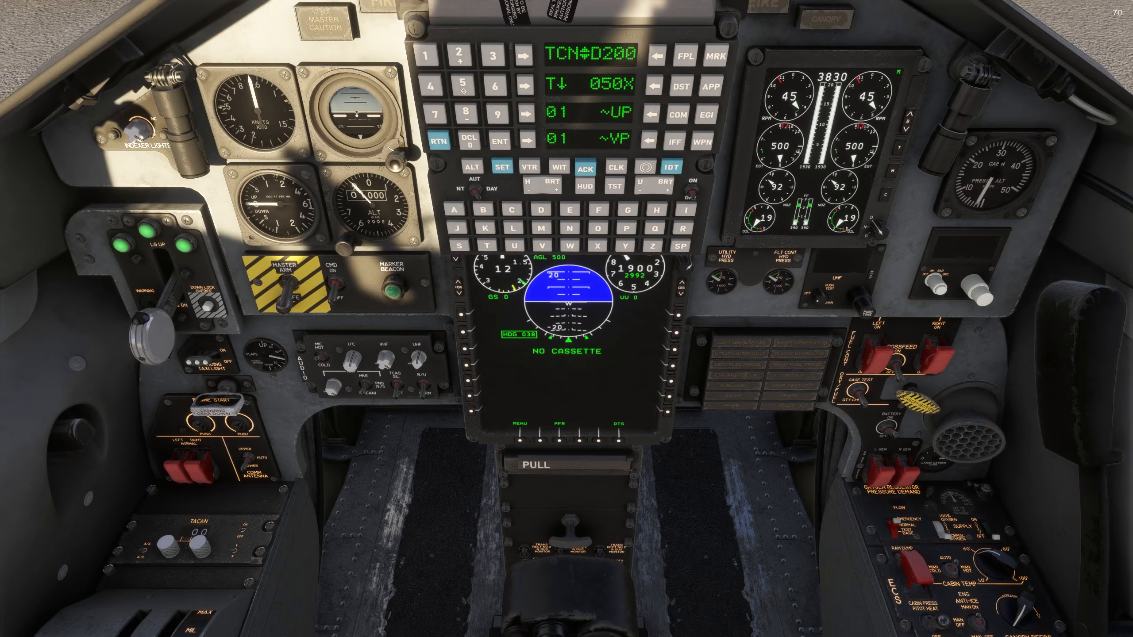
Step: Switch to Infinity Manager, send the configuration to the aircraft and return to the flight simulator
key(alt+Tab)
click(89, 578)
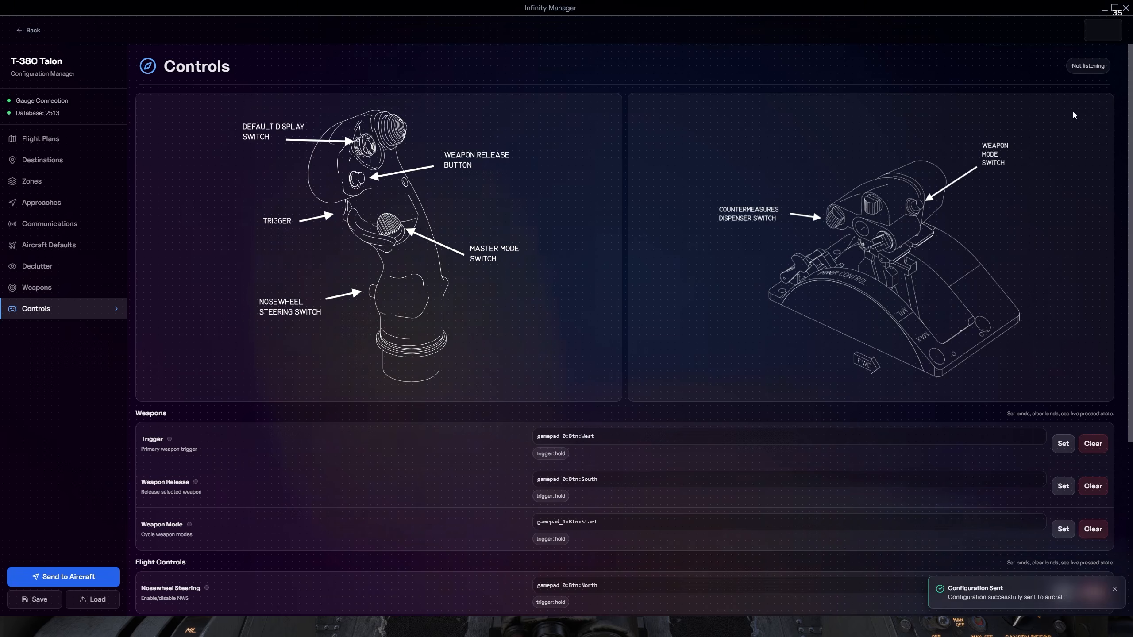
click(1103, 12)
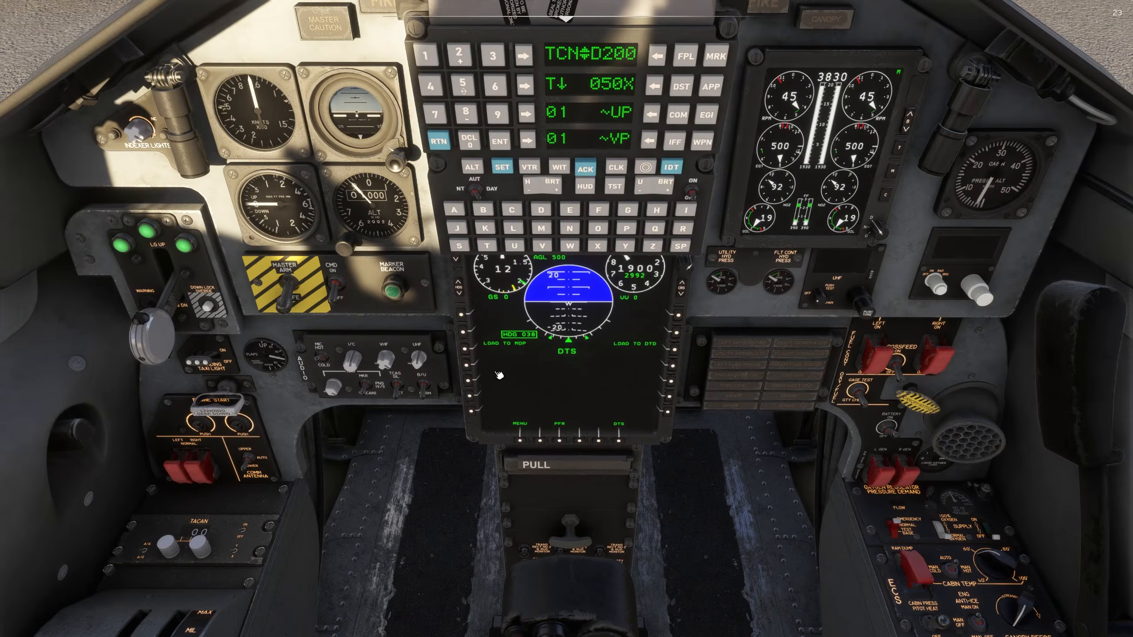
Step: Load the complete ALL data set to the MDP, and open the HSD page on the multifunction display
click(466, 350)
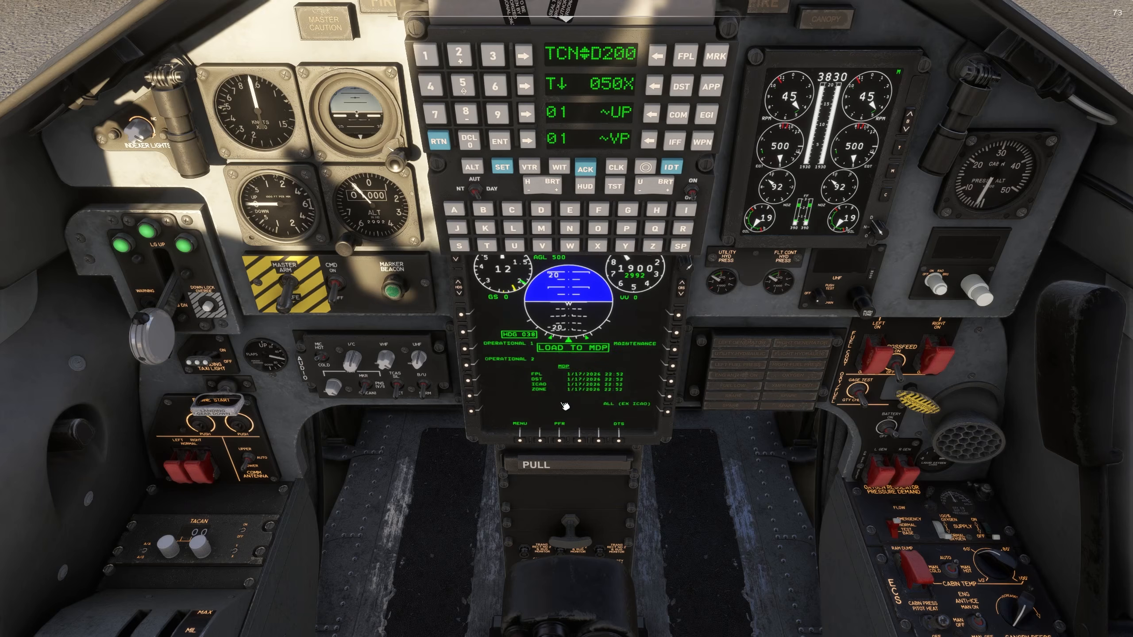
click(669, 415)
click(520, 442)
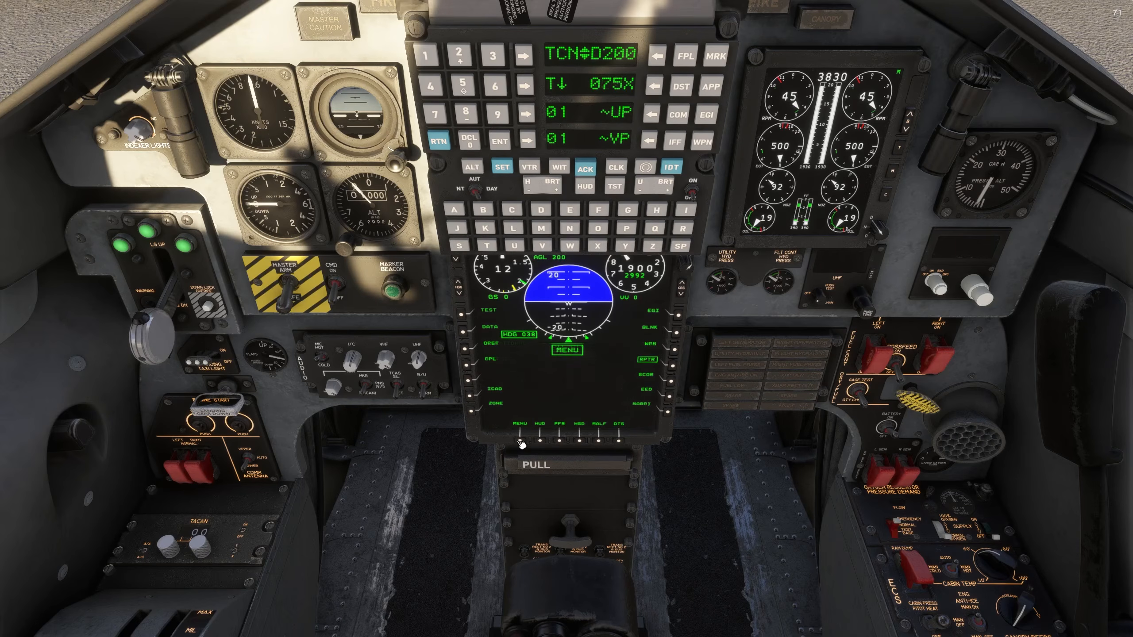
click(583, 441)
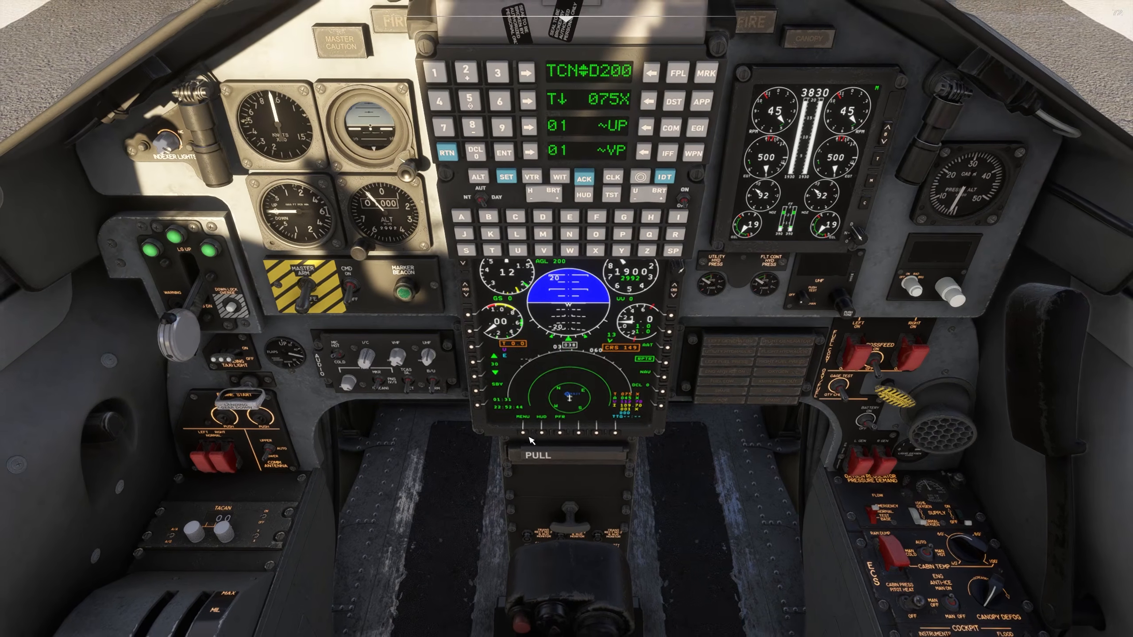
Step: Open the FPL page on the multifunction display and examine the waypoints of several loaded flight plans
click(519, 439)
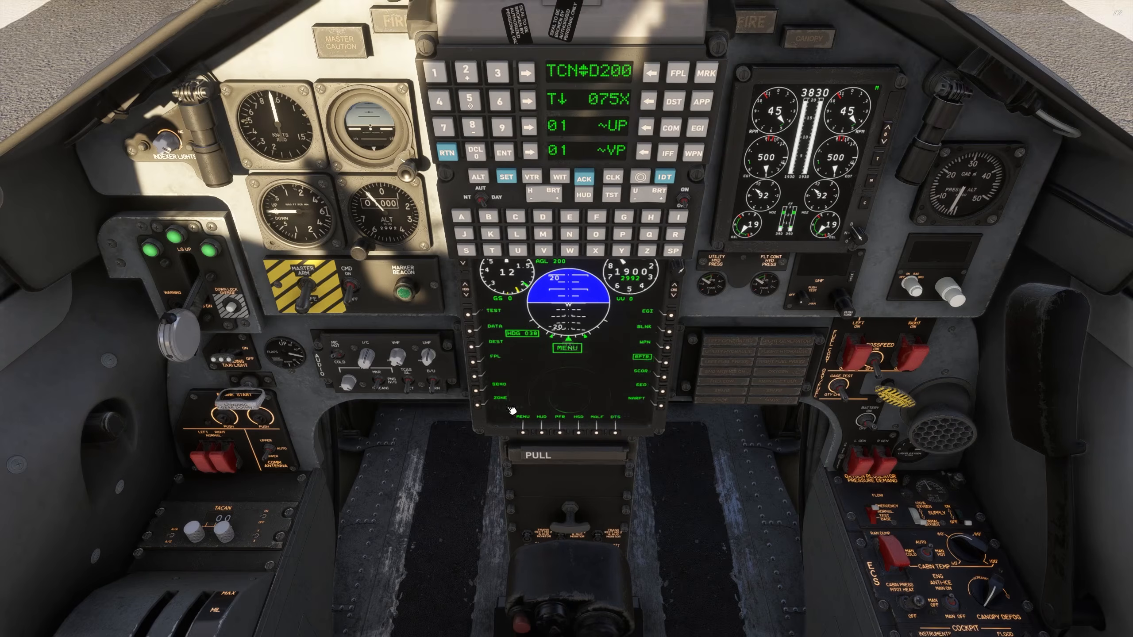
click(474, 363)
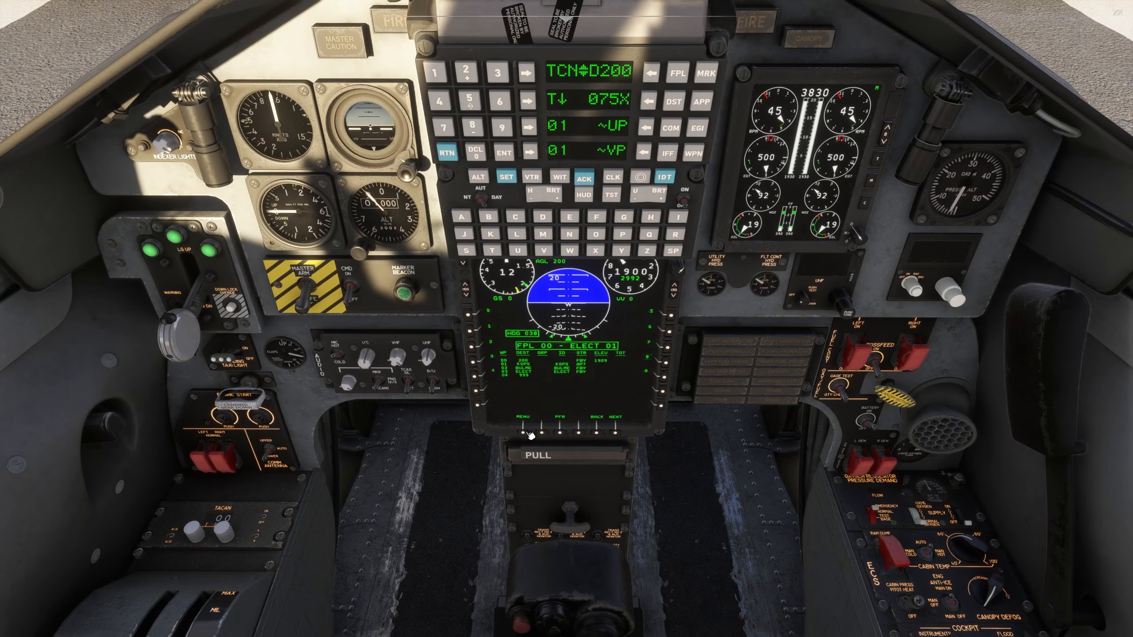
click(473, 347)
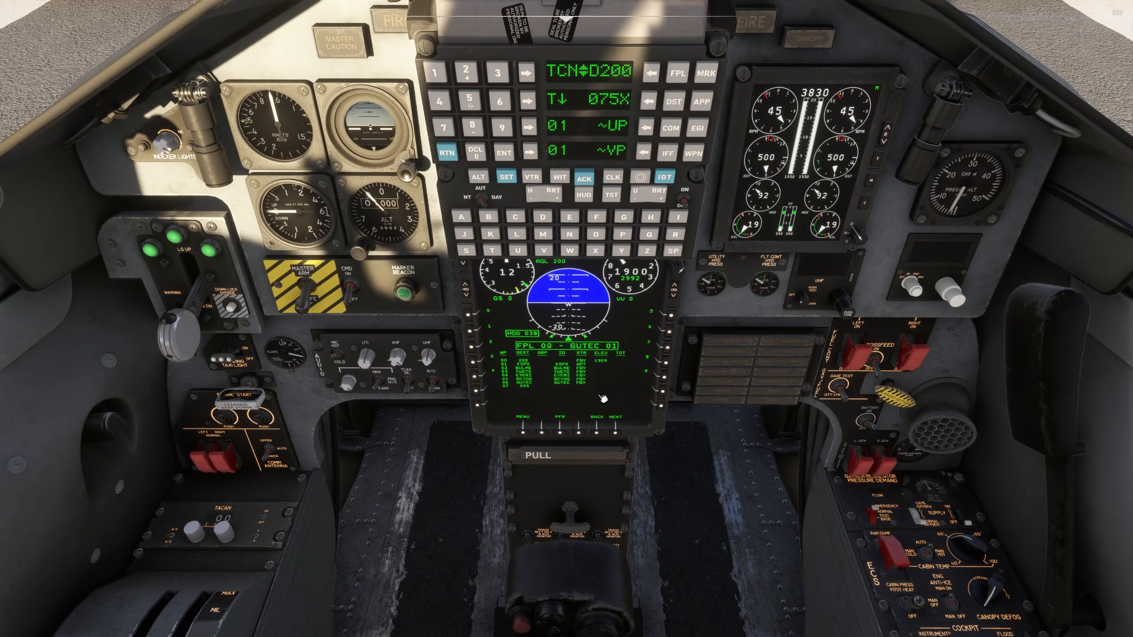
click(669, 348)
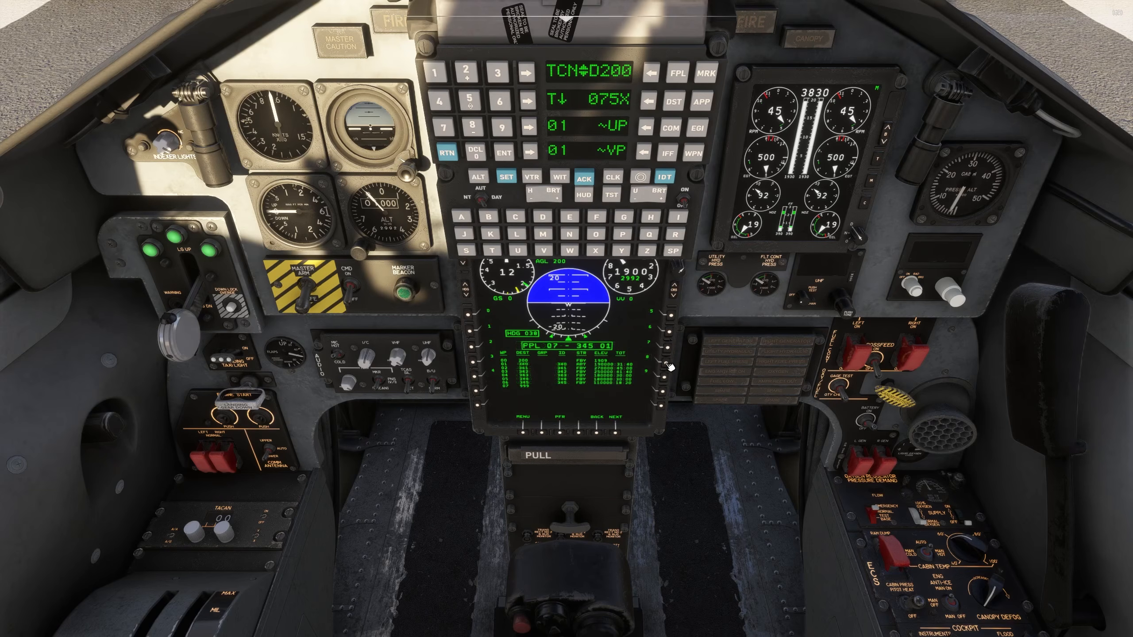
click(669, 367)
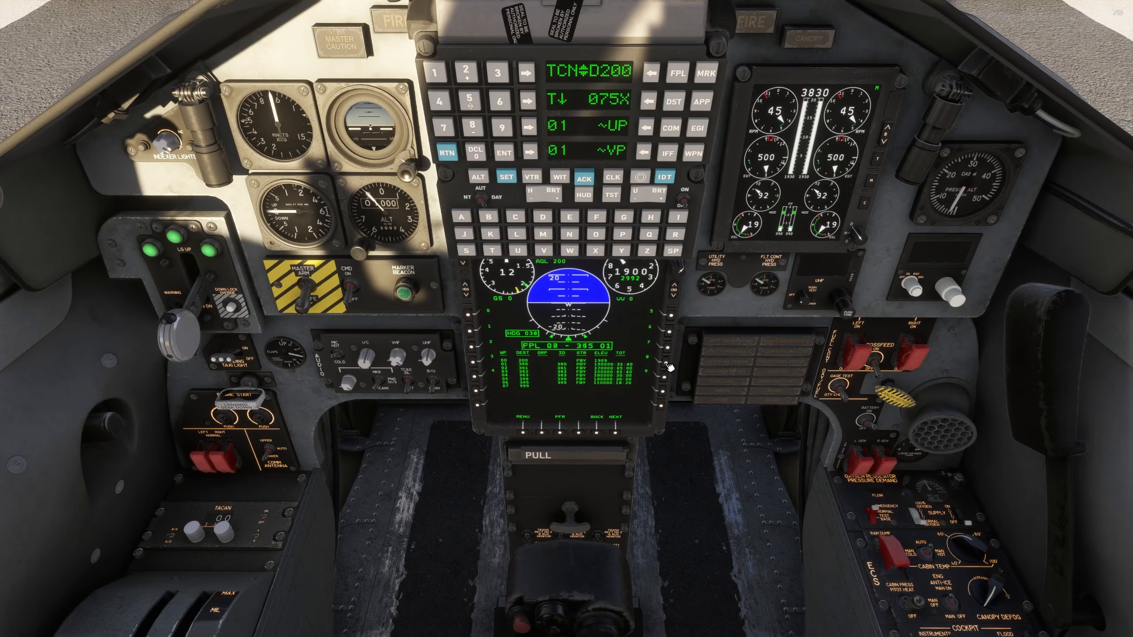
Step: Examine the loaded destinations on DEST pages 7 and 8, and return to the display's main menu page
click(474, 363)
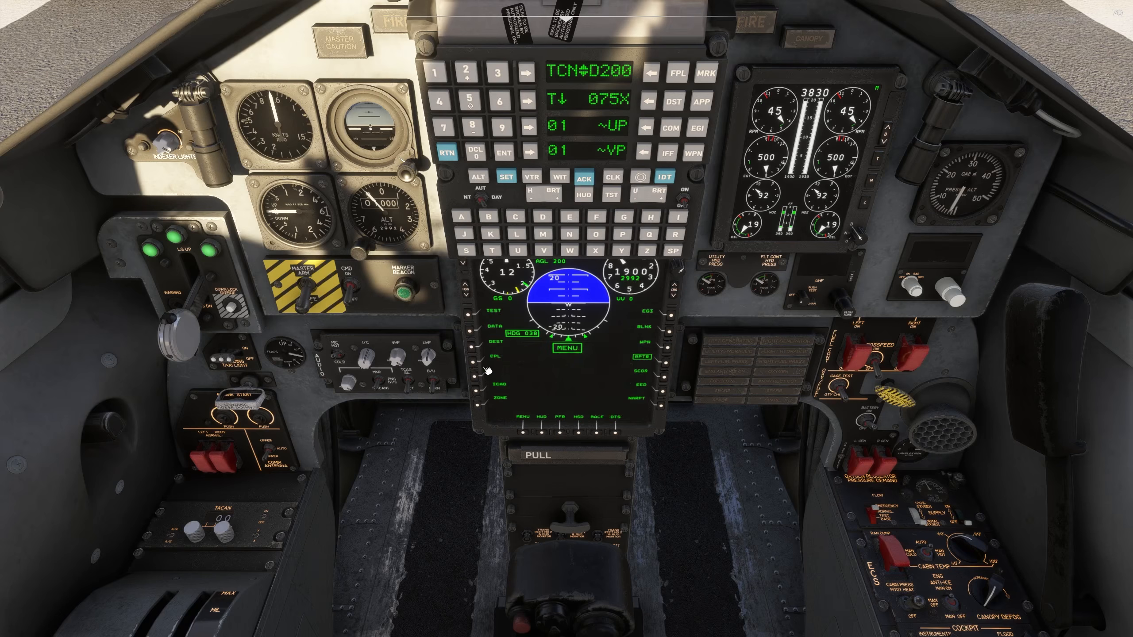
click(471, 349)
click(473, 362)
click(469, 315)
click(469, 315)
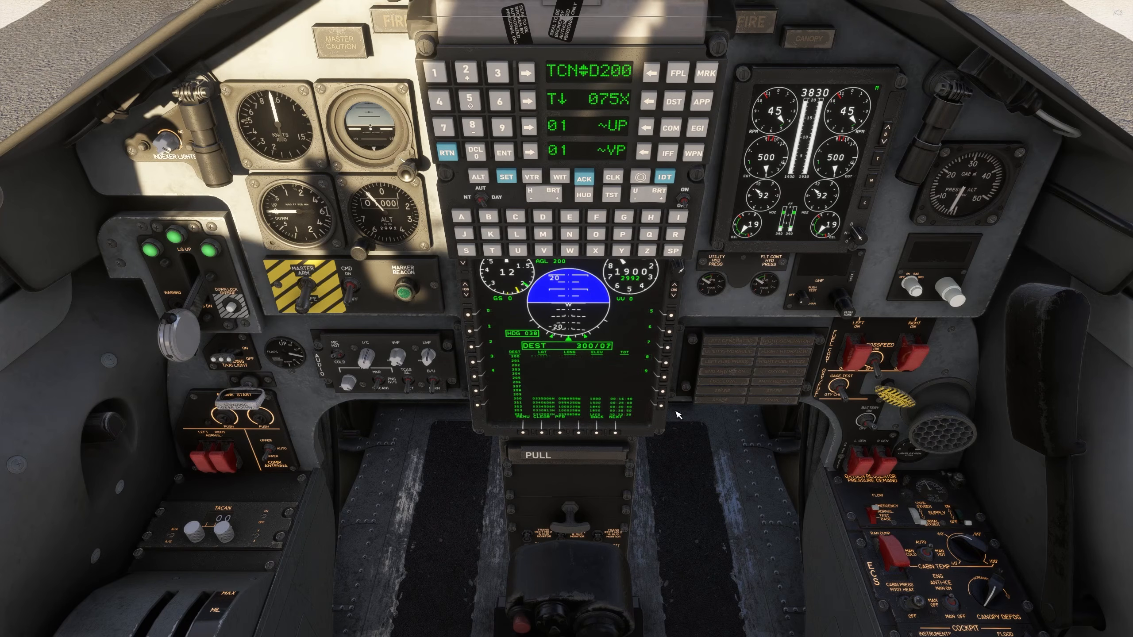
click(615, 432)
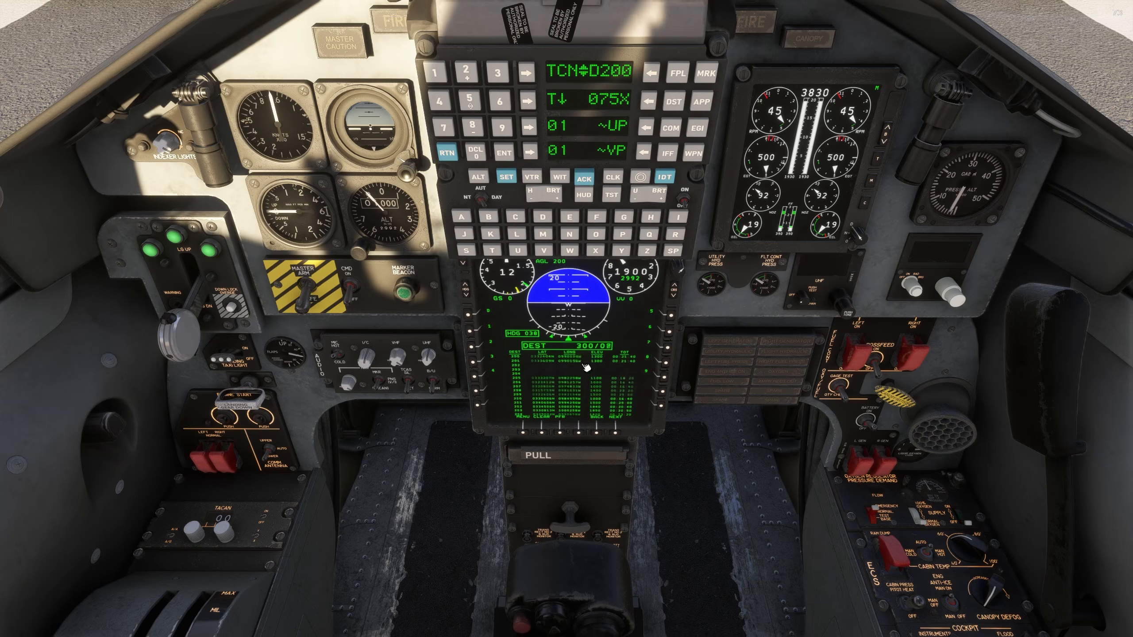
click(524, 434)
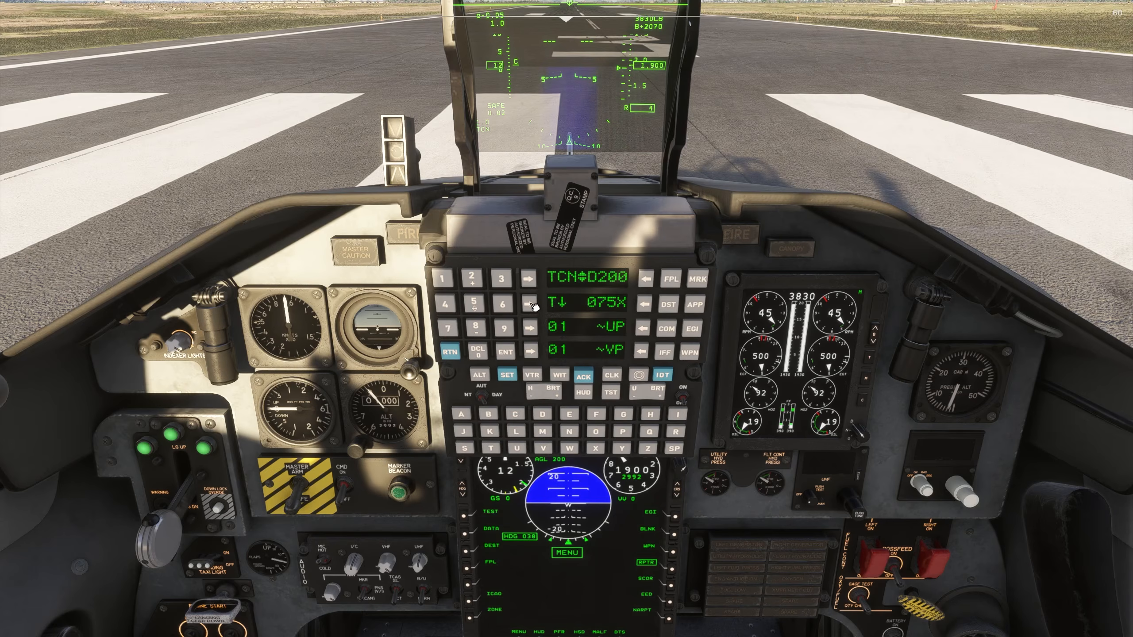
Step: Examine the altitude, IFF and UHF radio defaults on the up-front control panel and return to its basic navigation page
click(479, 375)
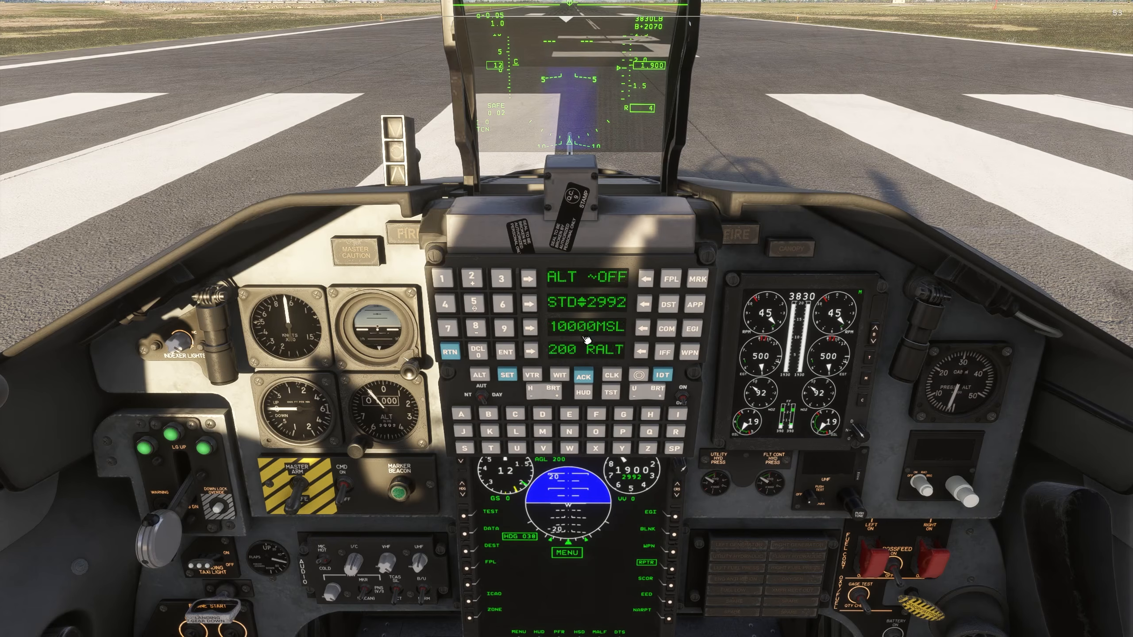
click(664, 355)
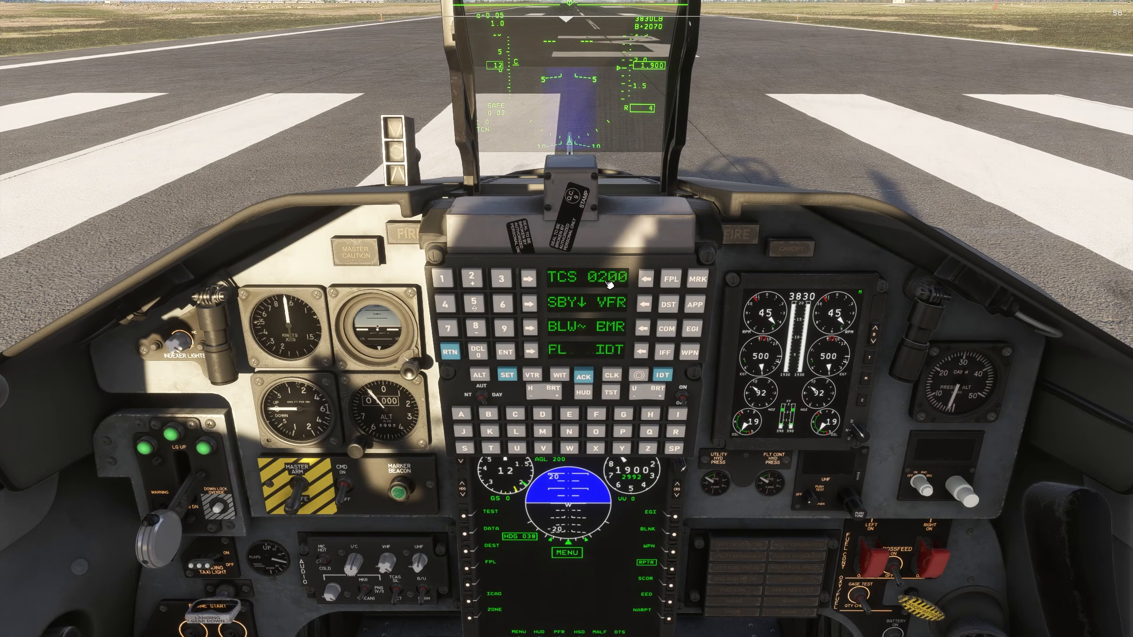
click(671, 330)
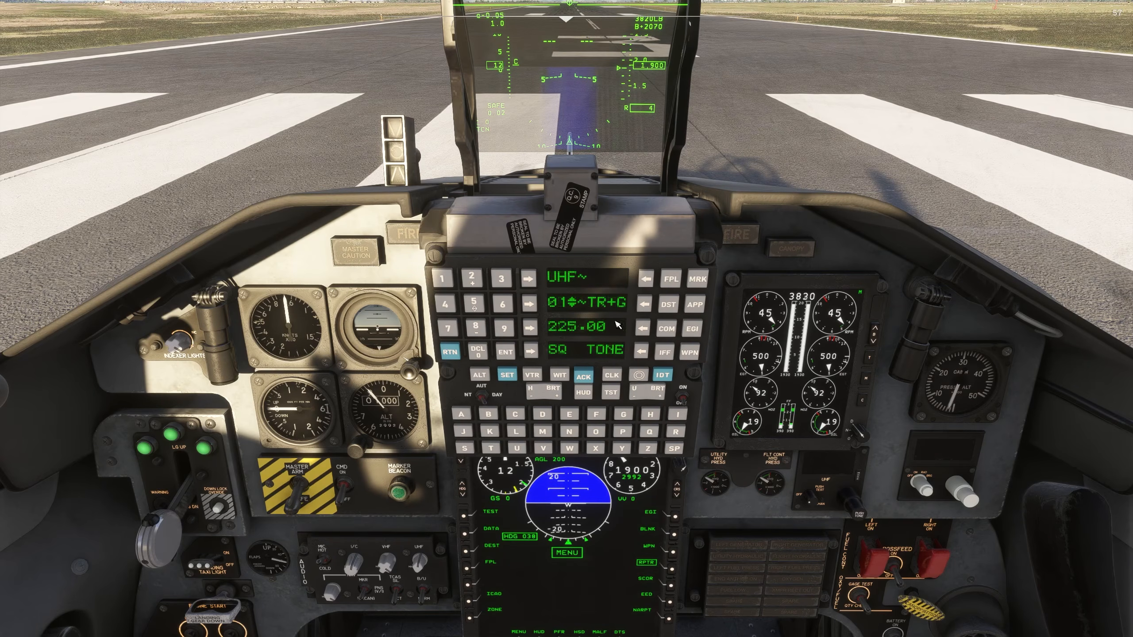
click(529, 279)
click(475, 278)
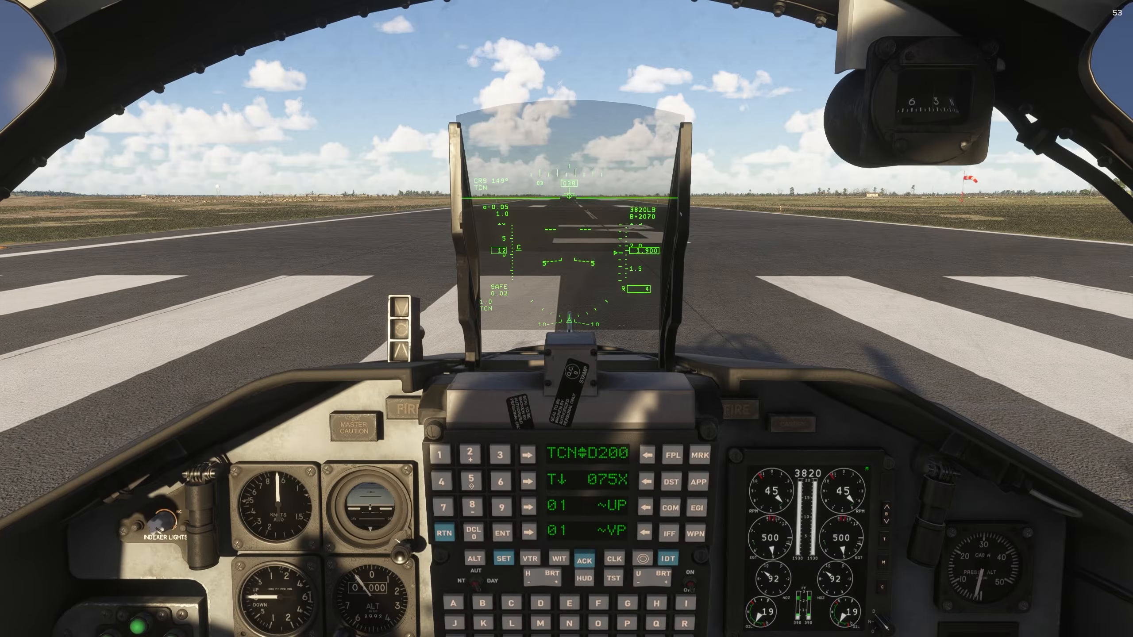